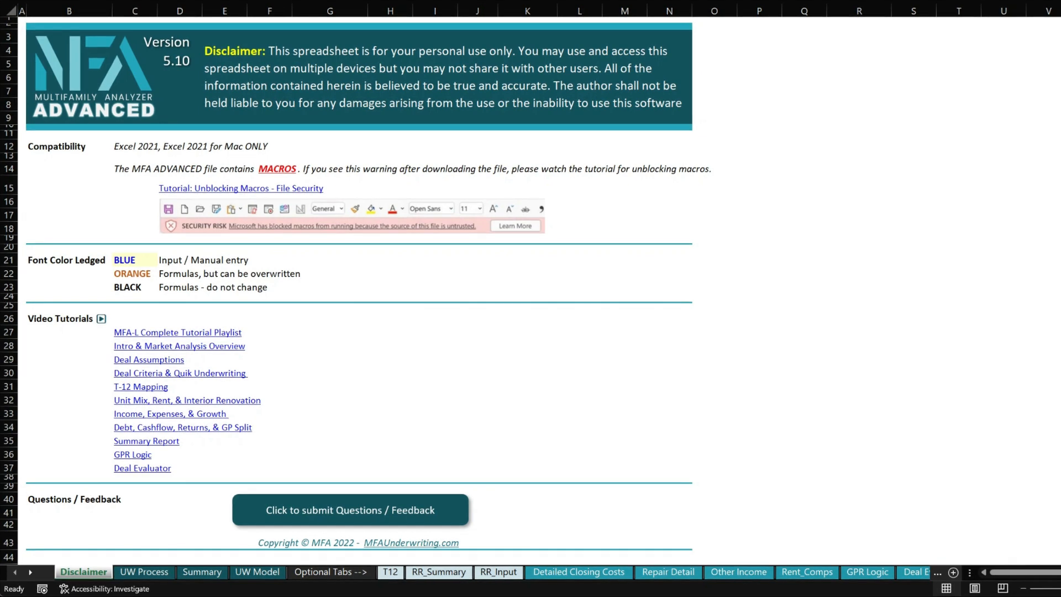
# - Open the UW Model sheet and review the renovation plan's units, cost per unit and total cost for the 1/1 650sf row
pyautogui.click(254, 572)
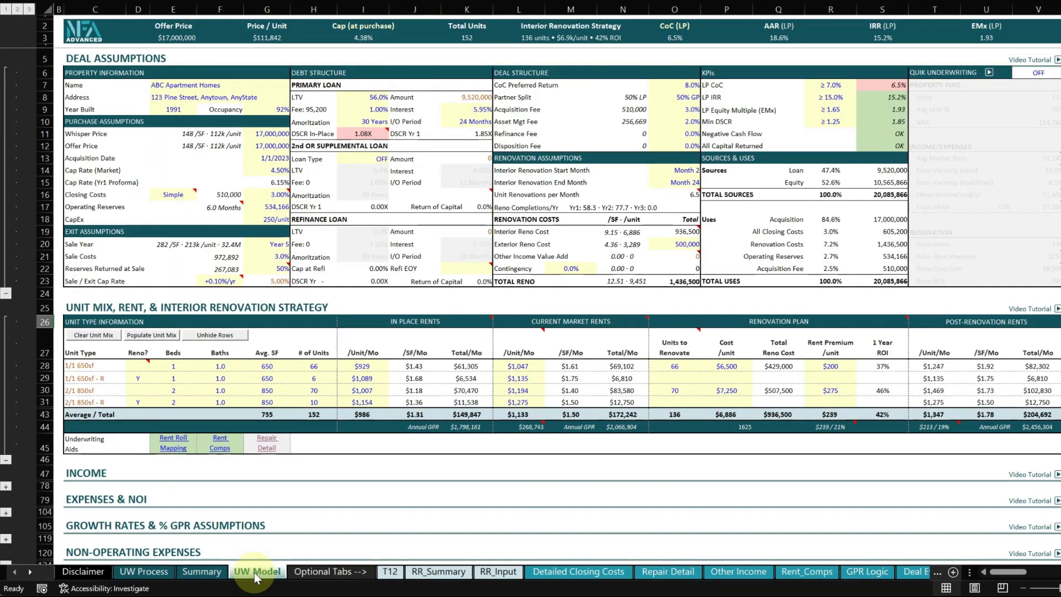
pyautogui.scroll(-3, 393, 413)
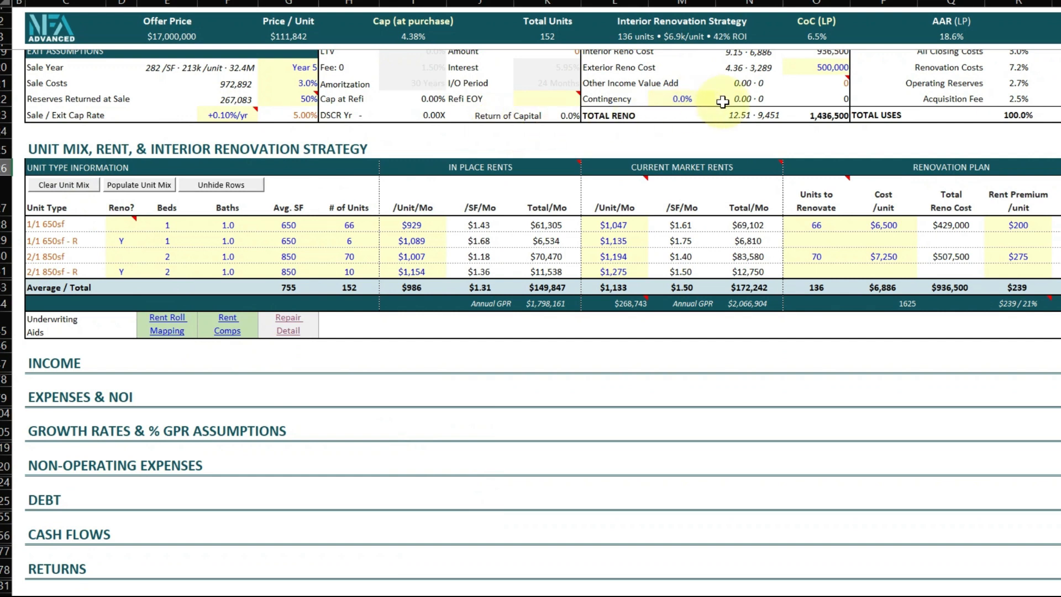
pyautogui.click(868, 225)
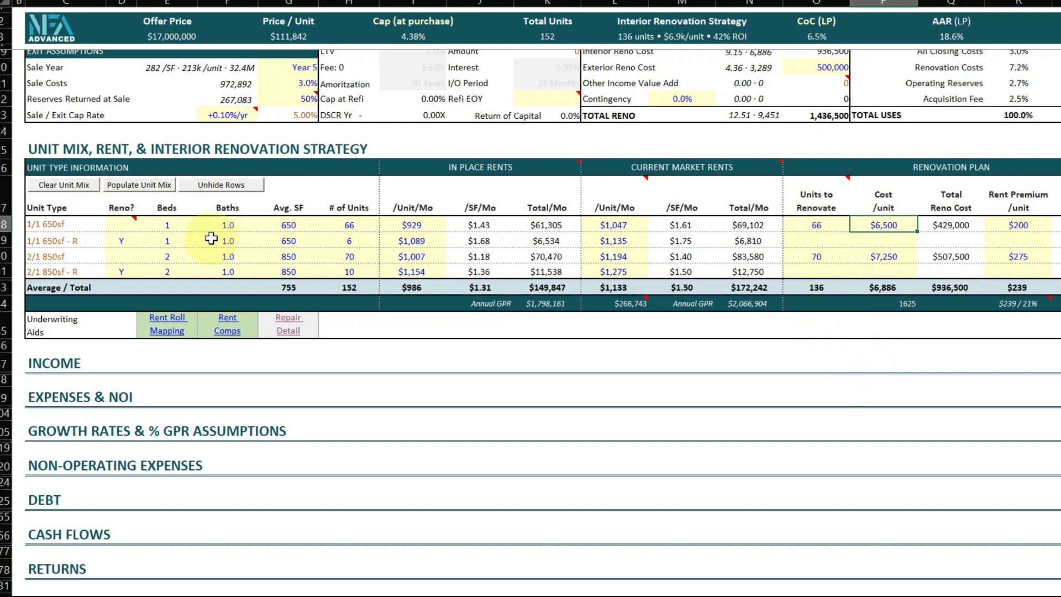
pyautogui.click(814, 225)
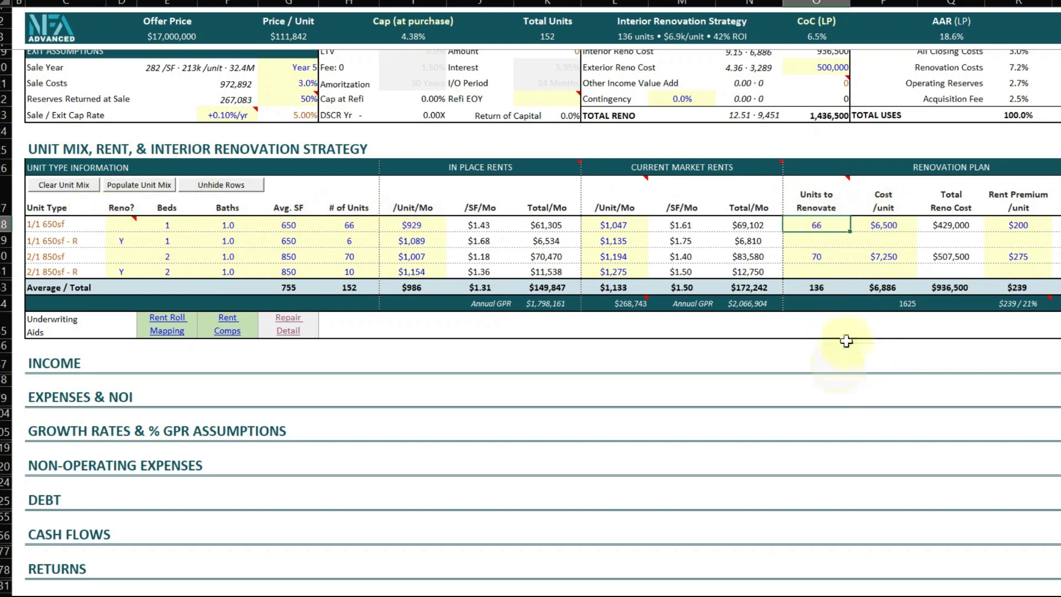
pyautogui.click(897, 228)
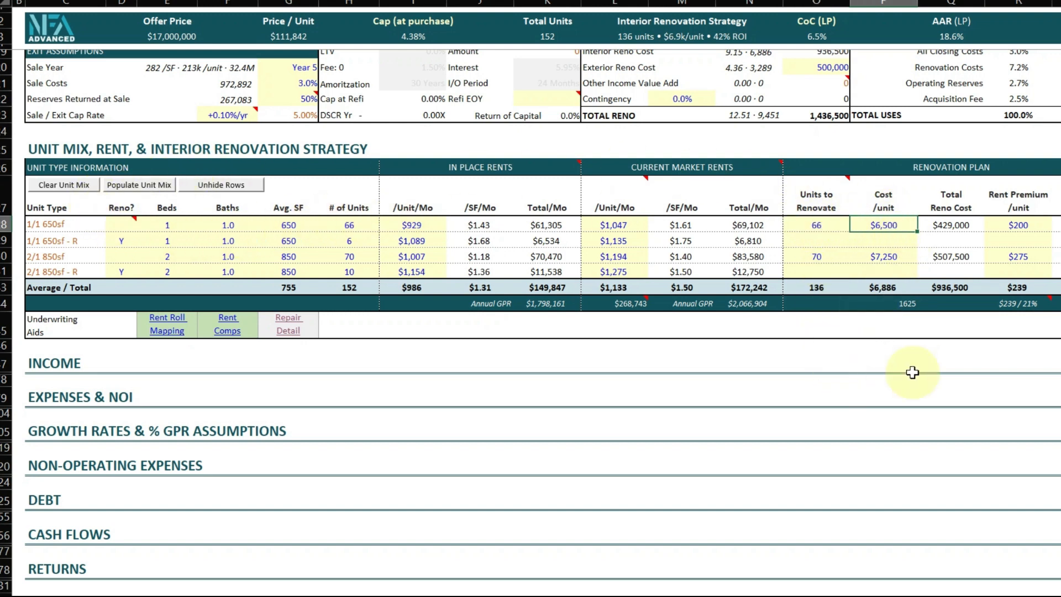
pyautogui.click(951, 227)
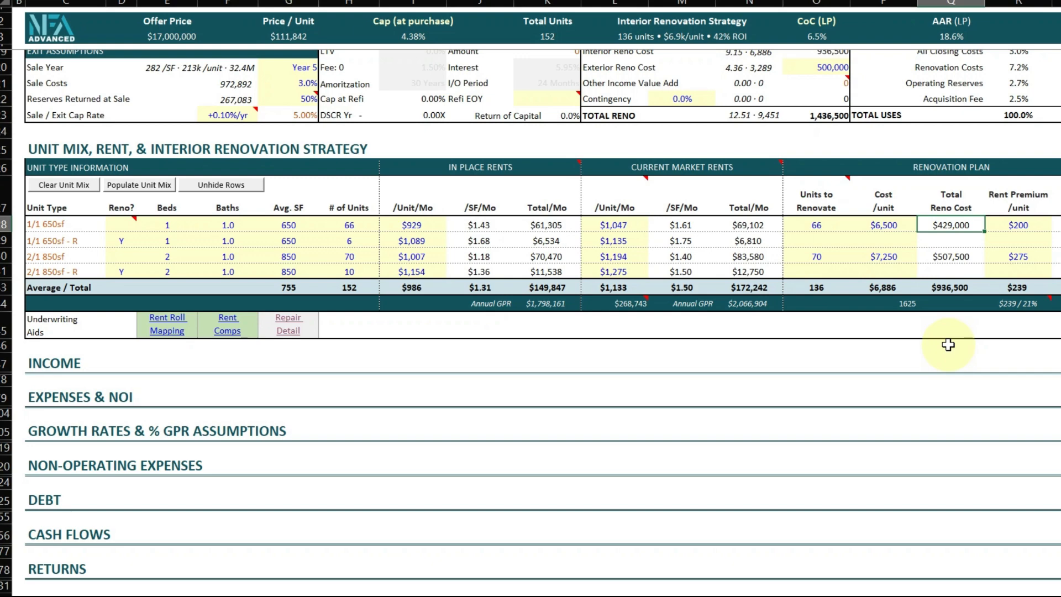
# - Set the Exterior Reno Cost in the renovation costs section to 650,000
pyautogui.scroll(2, 948, 344)
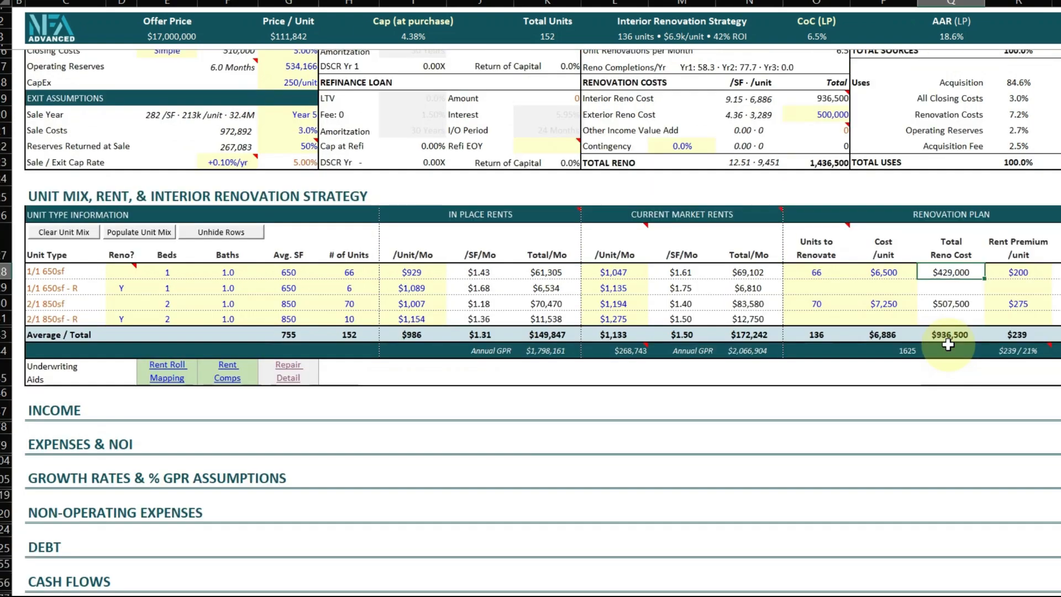
pyautogui.click(818, 162)
pyautogui.write('65')
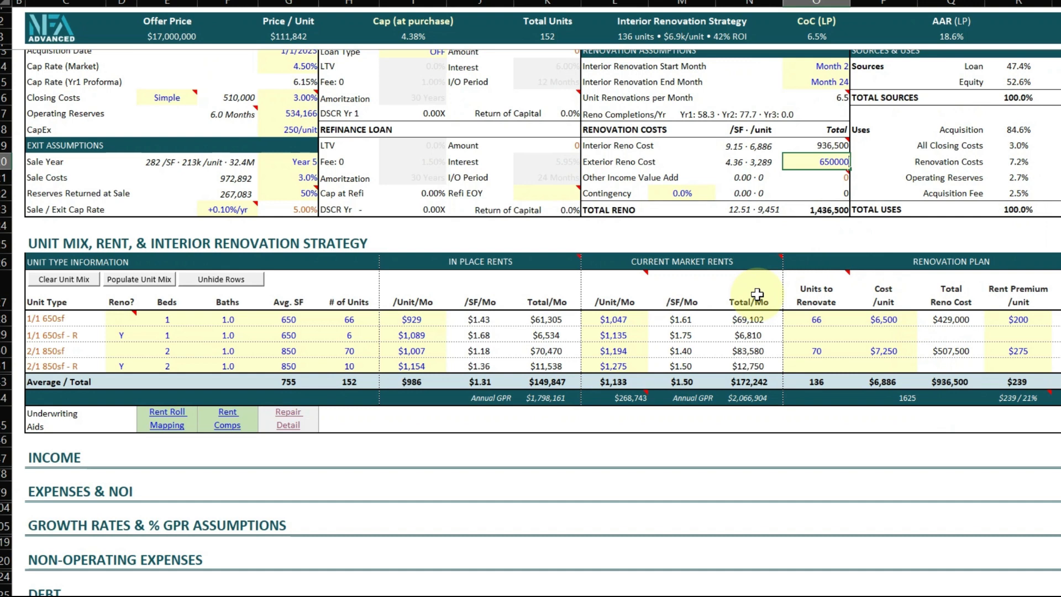
pyautogui.press('Return')
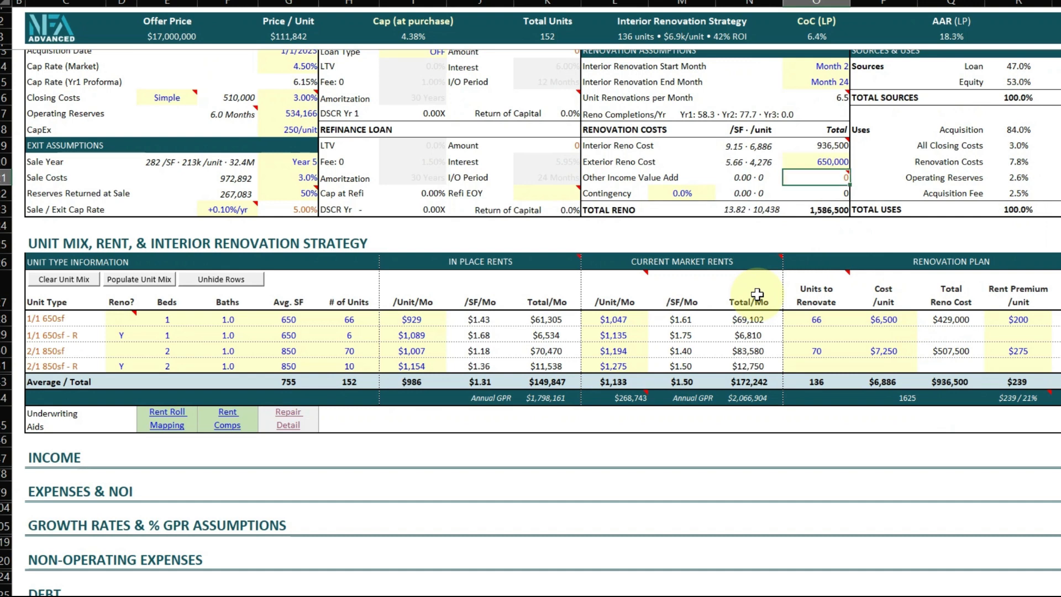
pyautogui.click(827, 162)
# - Open the Repair Detail sheet from the underwriting aids below the unit mix table
pyautogui.scroll(-1, 938, 304)
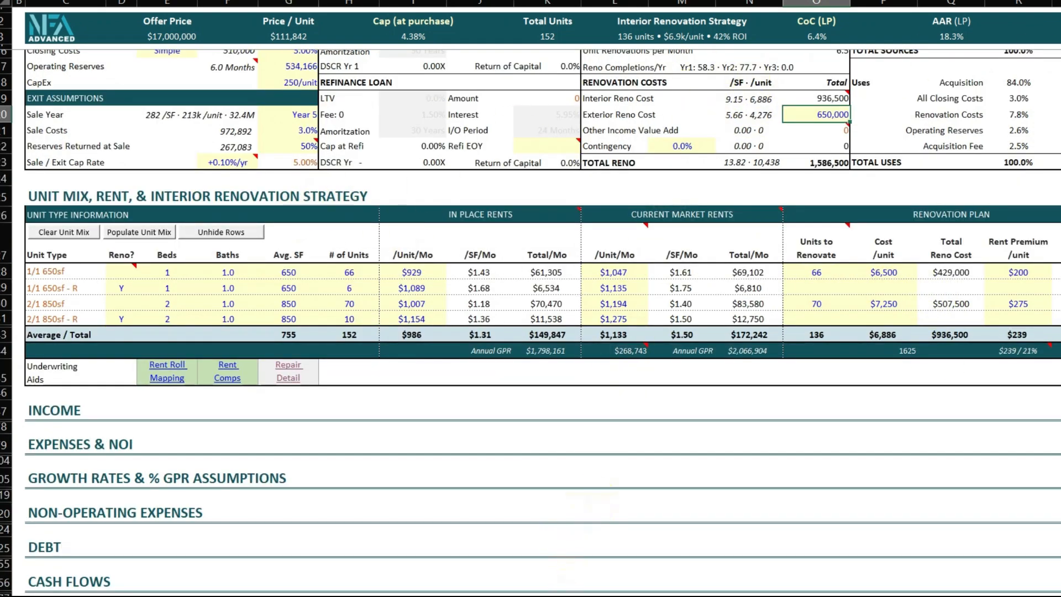
pyautogui.scroll(-1, 370, 423)
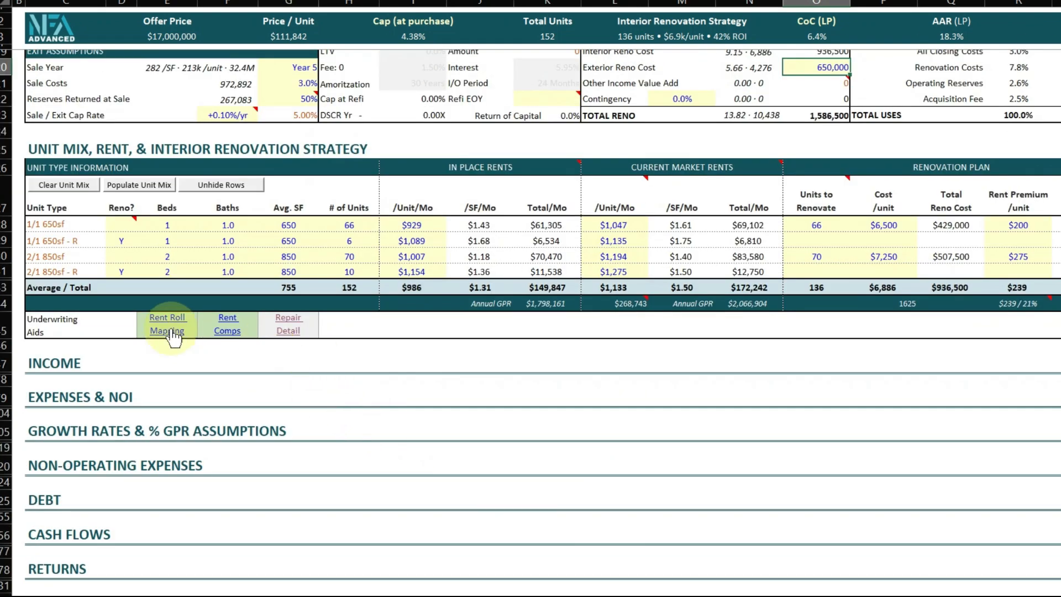
pyautogui.click(95, 328)
pyautogui.moveTo(95, 328); pyautogui.dragTo(384, 318)
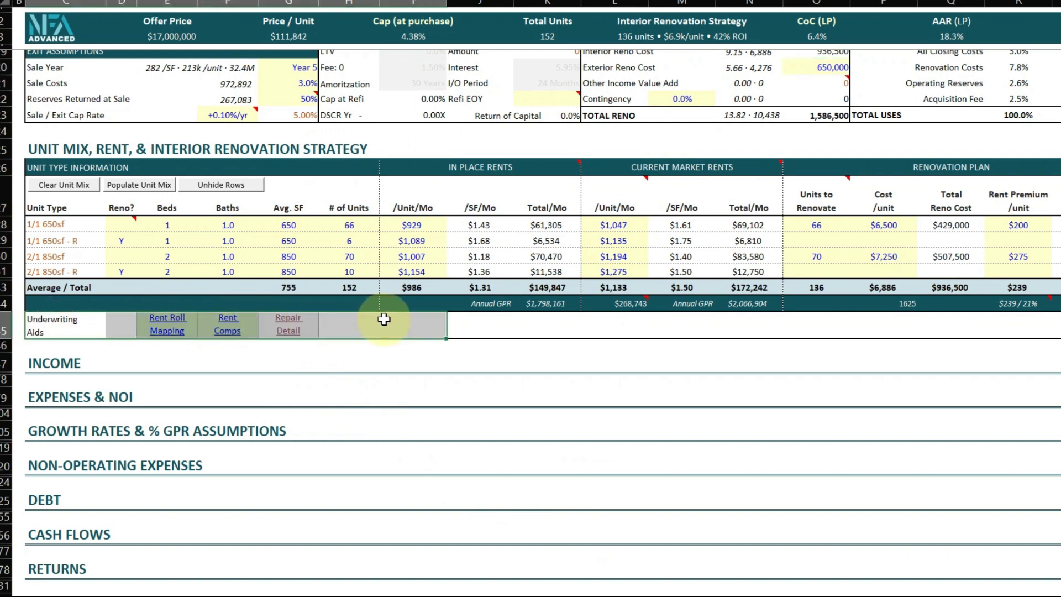
pyautogui.click(362, 333)
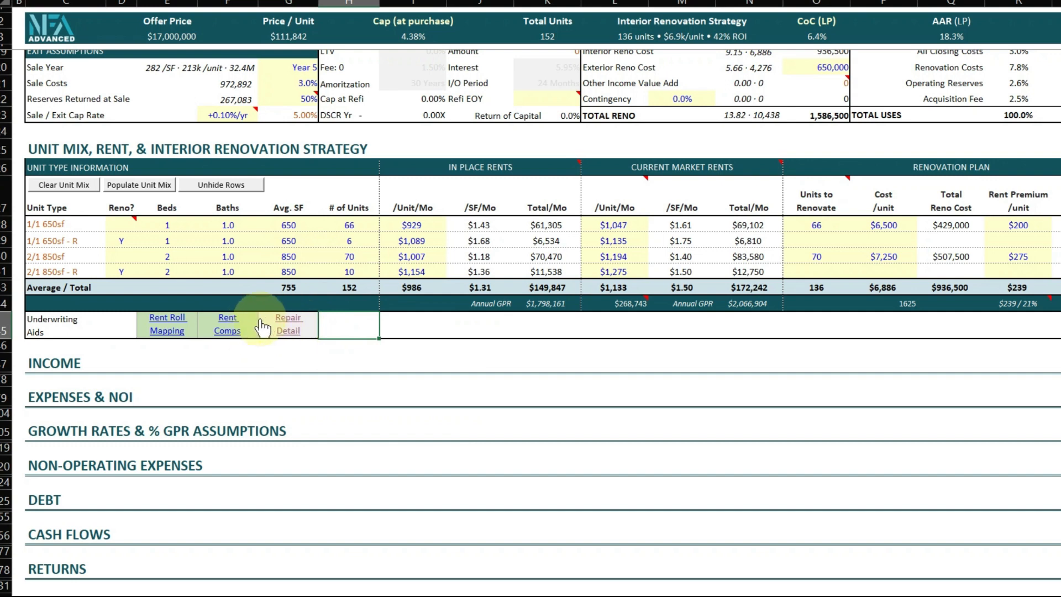
pyautogui.click(293, 325)
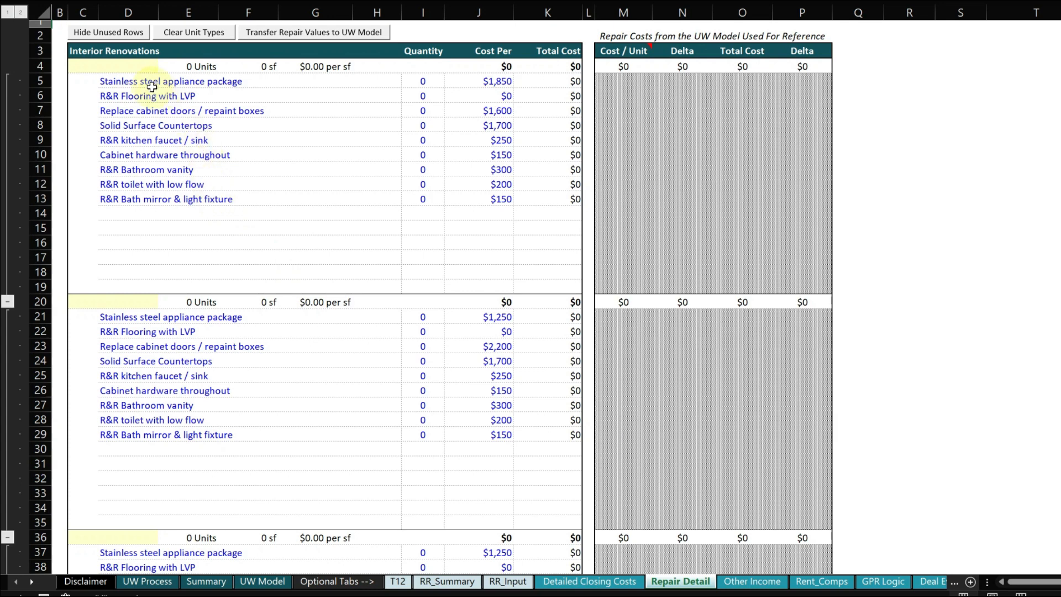
# - Compare the unit type choices in the first interior renovation block with the Units to Renovate entries on the UW Model sheet
pyautogui.click(140, 65)
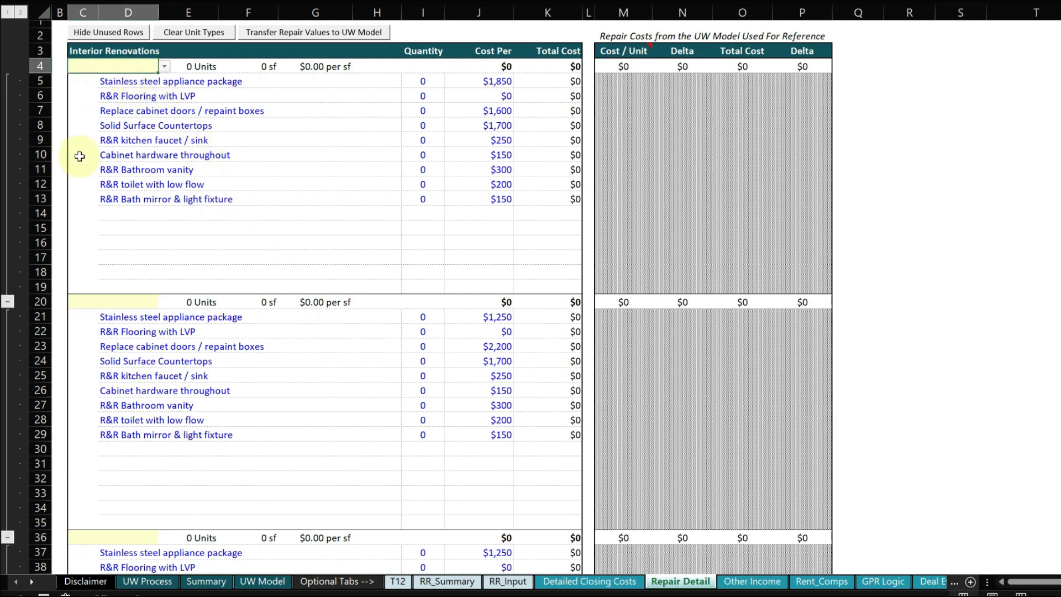
pyautogui.click(164, 66)
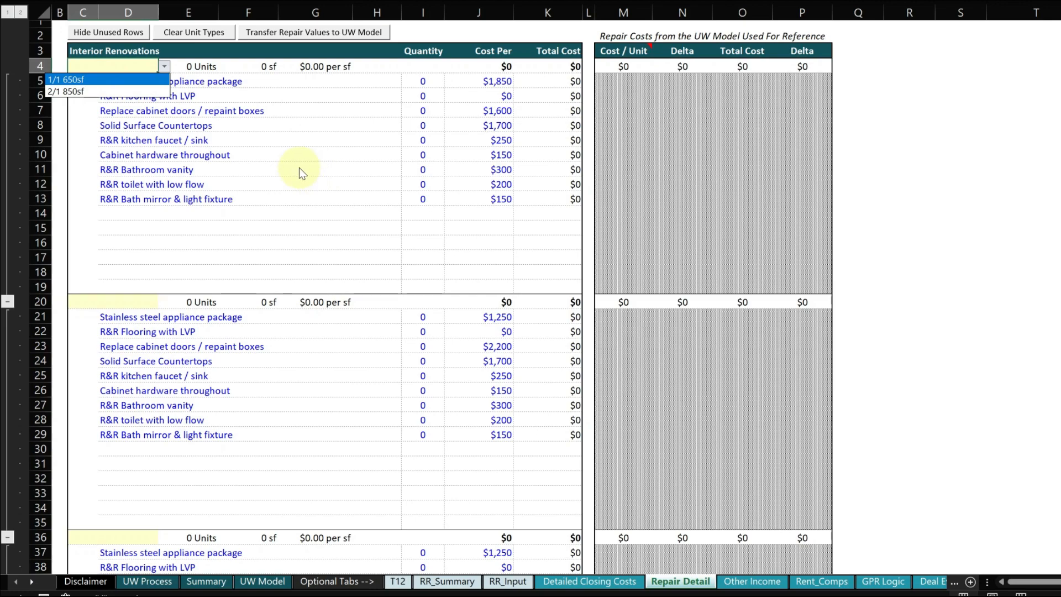
pyautogui.press('Escape')
pyautogui.click(250, 581)
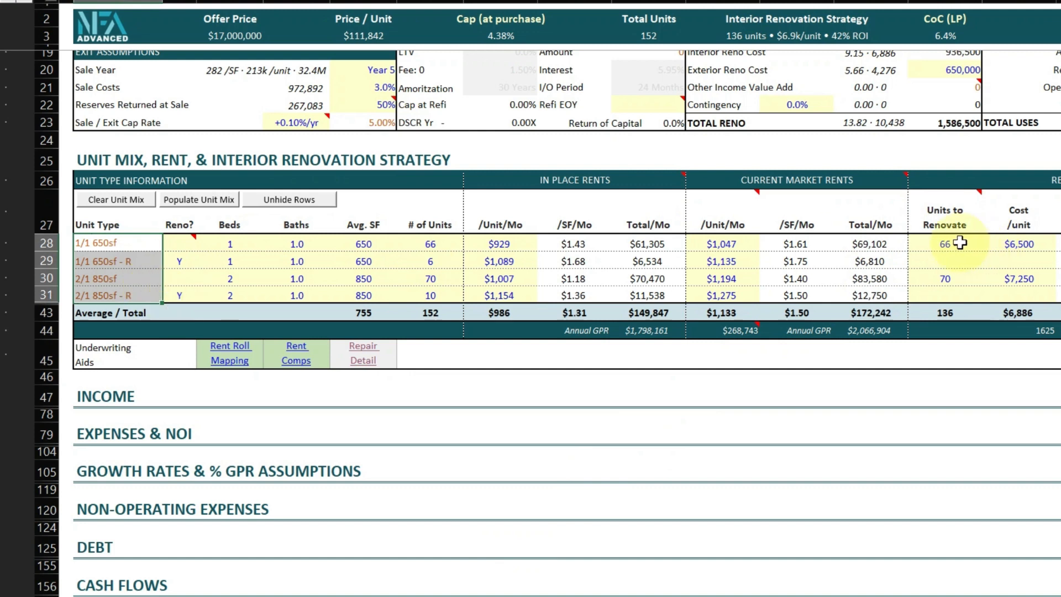
pyautogui.click(948, 241)
pyautogui.click(949, 278)
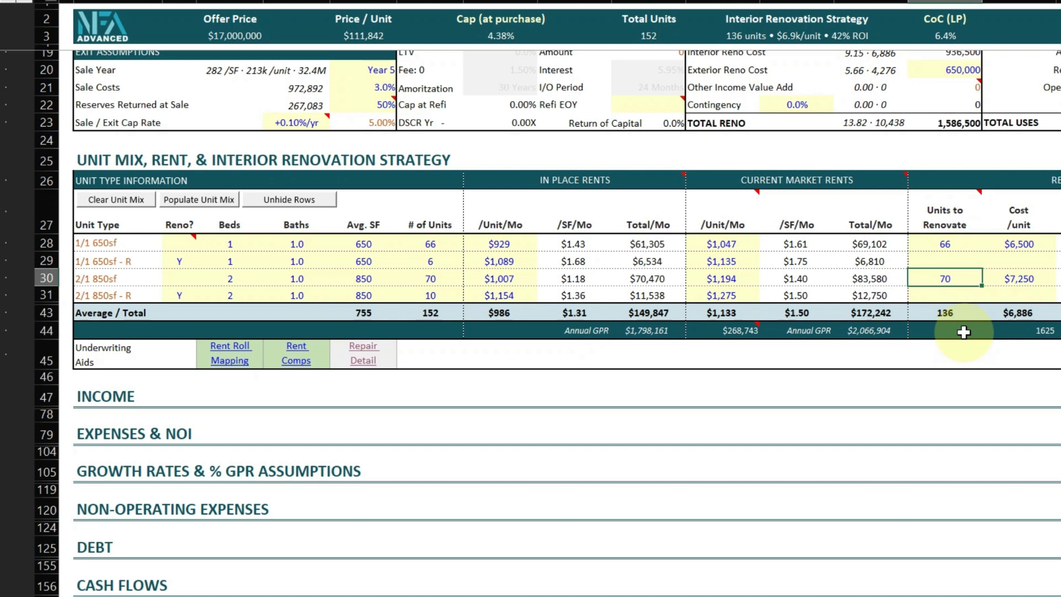
pyautogui.click(947, 239)
pyautogui.moveTo(946, 240); pyautogui.dragTo(947, 298)
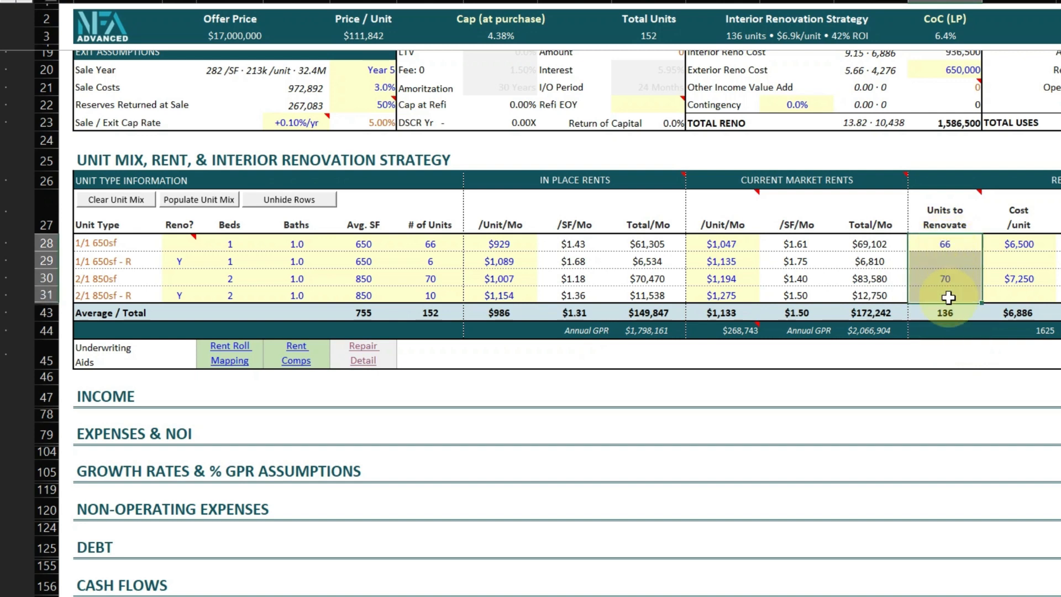
pyautogui.moveTo(946, 243); pyautogui.dragTo(947, 313)
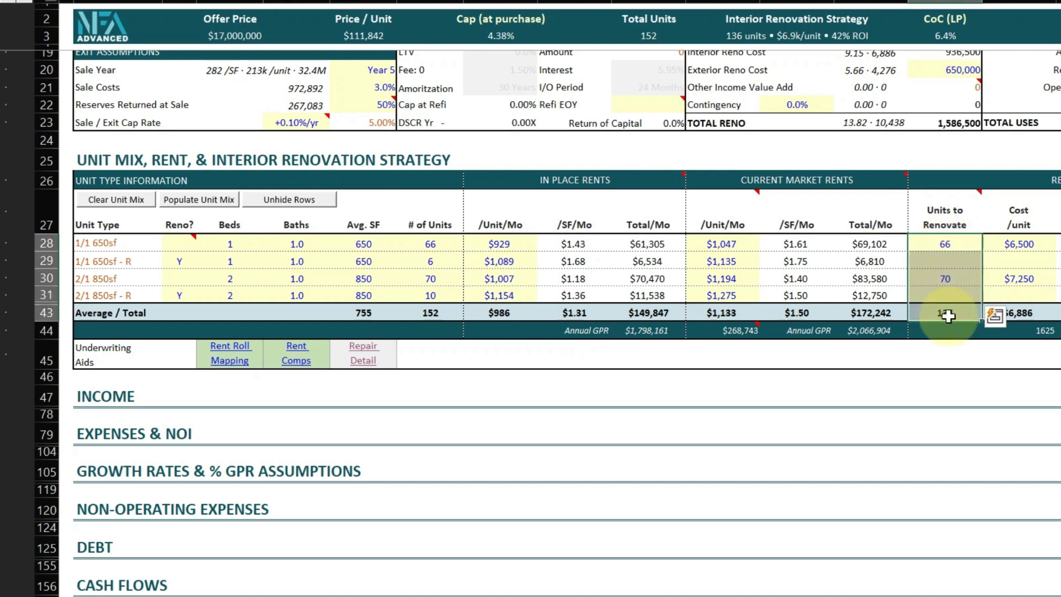
pyautogui.moveTo(938, 208); pyautogui.dragTo(924, 312)
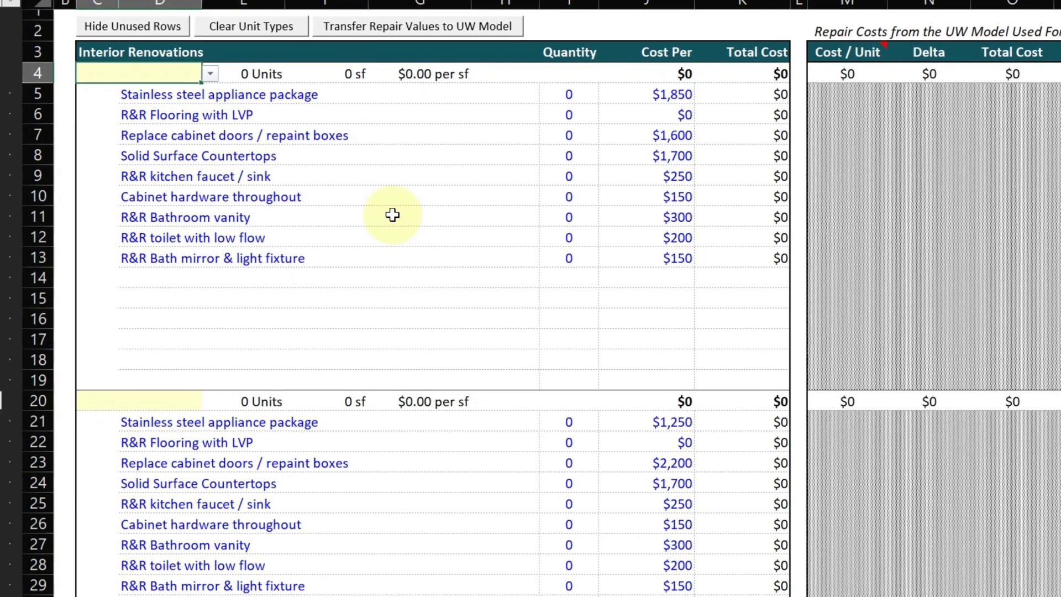
# - Assign unit type 1/1 650sf to the first interior renovation block on Repair Detail and review its repair items, quantities and costs
pyautogui.click(204, 73)
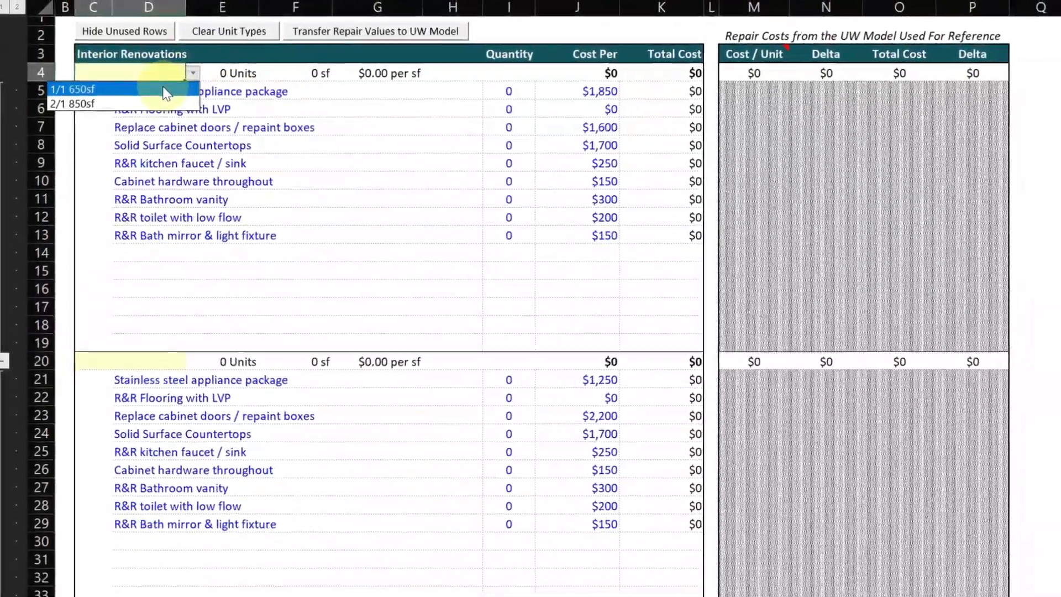
pyautogui.click(200, 91)
pyautogui.moveTo(192, 93); pyautogui.dragTo(356, 226)
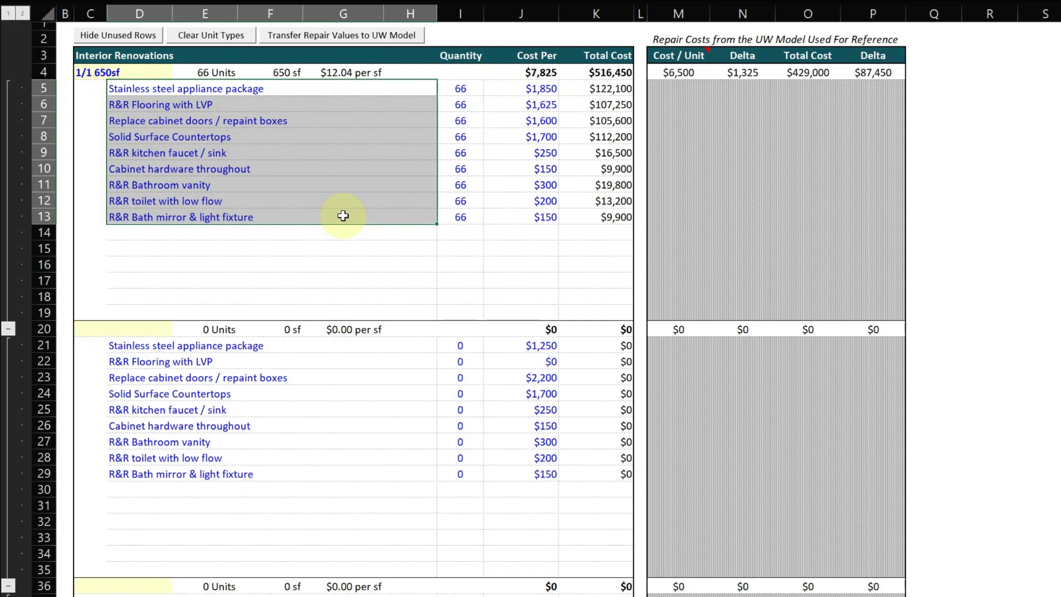
pyautogui.click(520, 92)
pyautogui.click(524, 105)
pyautogui.moveTo(315, 90); pyautogui.dragTo(548, 234)
pyautogui.click(445, 137)
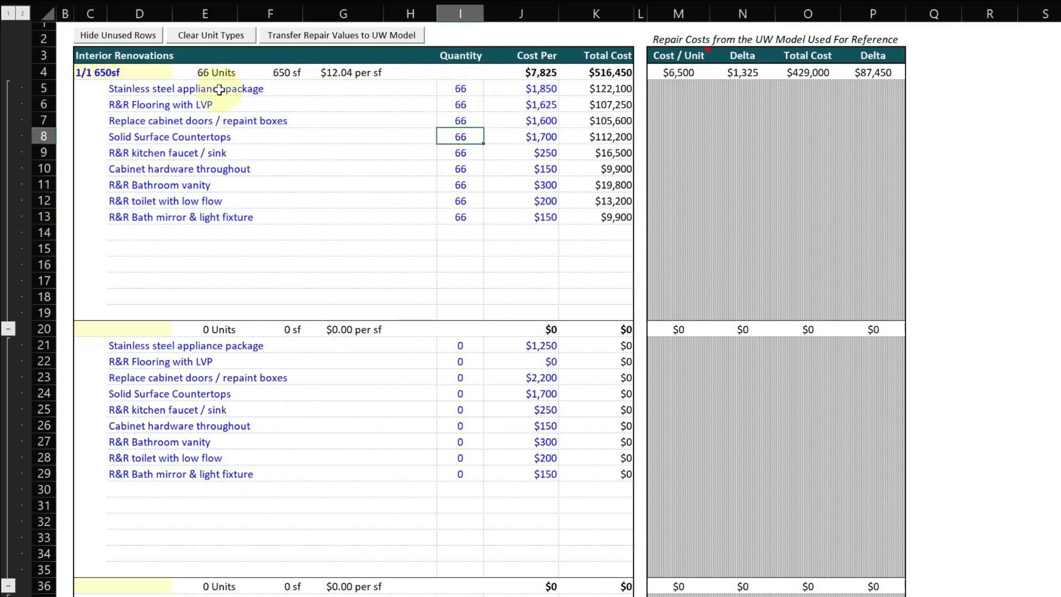
pyautogui.moveTo(180, 201); pyautogui.dragTo(449, 204)
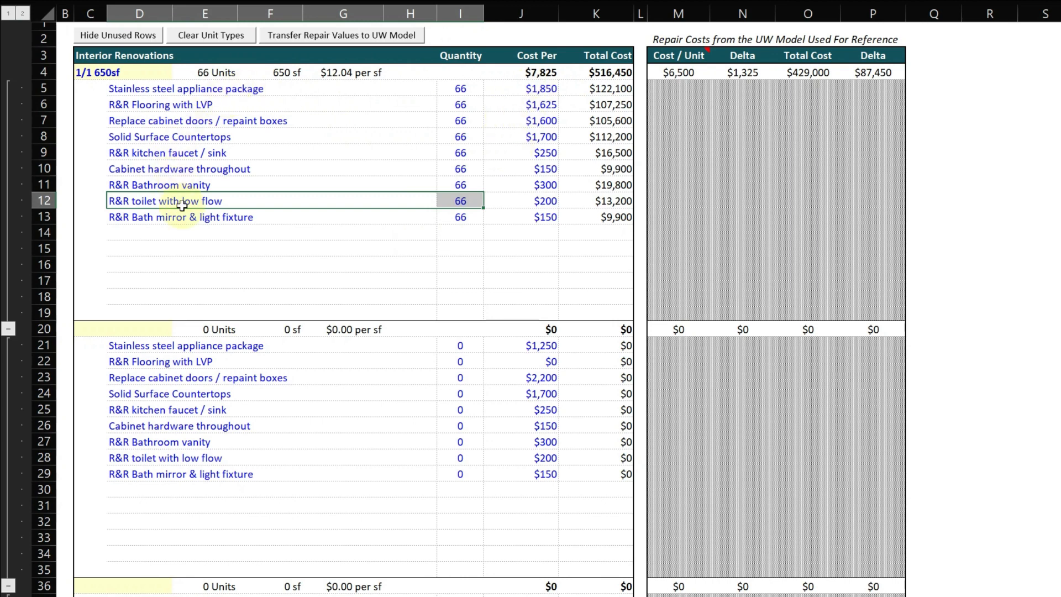
# - Assign unit type 2/1 850sf to the second interior renovation block in row 20
pyautogui.click(142, 330)
pyautogui.click(178, 329)
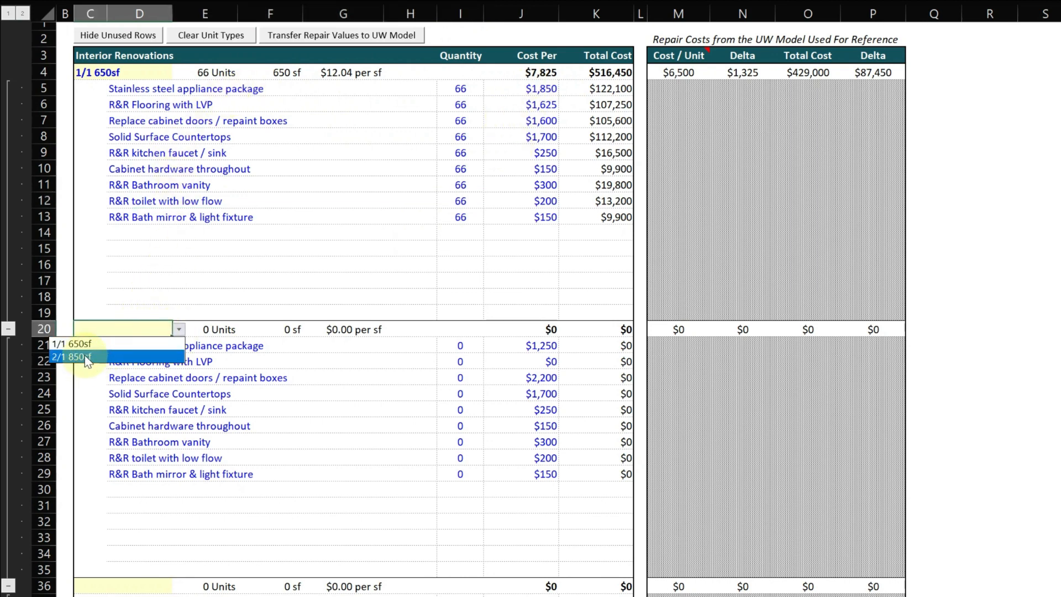
pyautogui.click(87, 359)
# - Try the duplicate unit type 1/1 650sf in the second renovation block, and restore 2/1 850sf
pyautogui.click(178, 329)
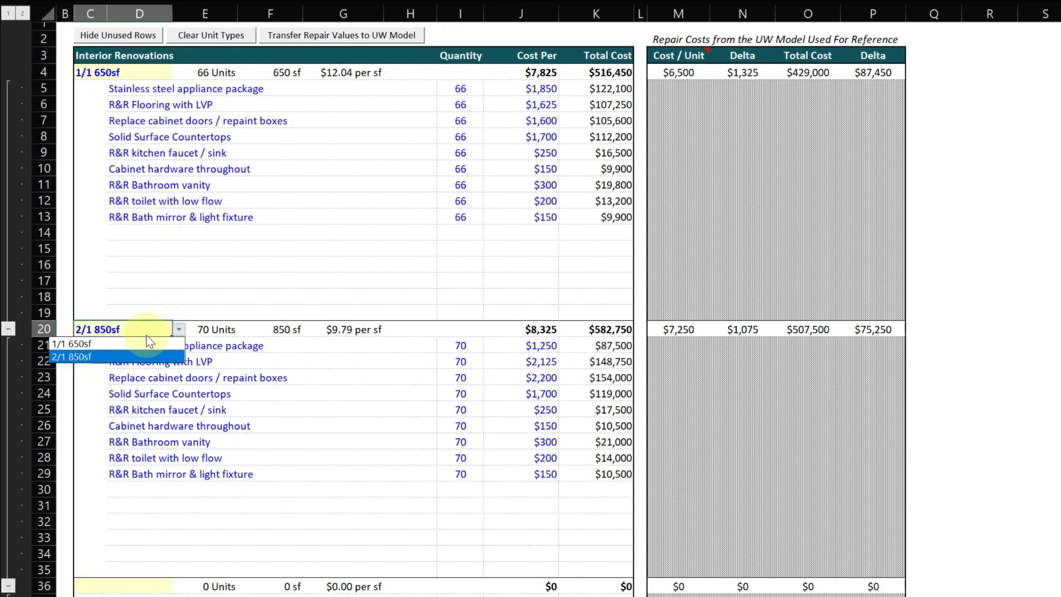
pyautogui.click(110, 344)
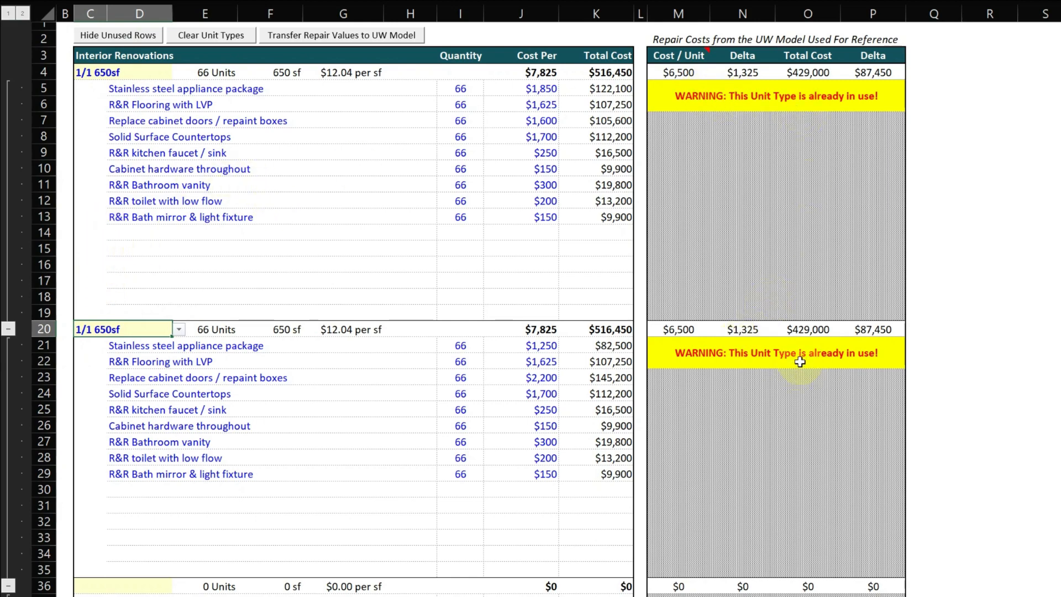
pyautogui.click(180, 331)
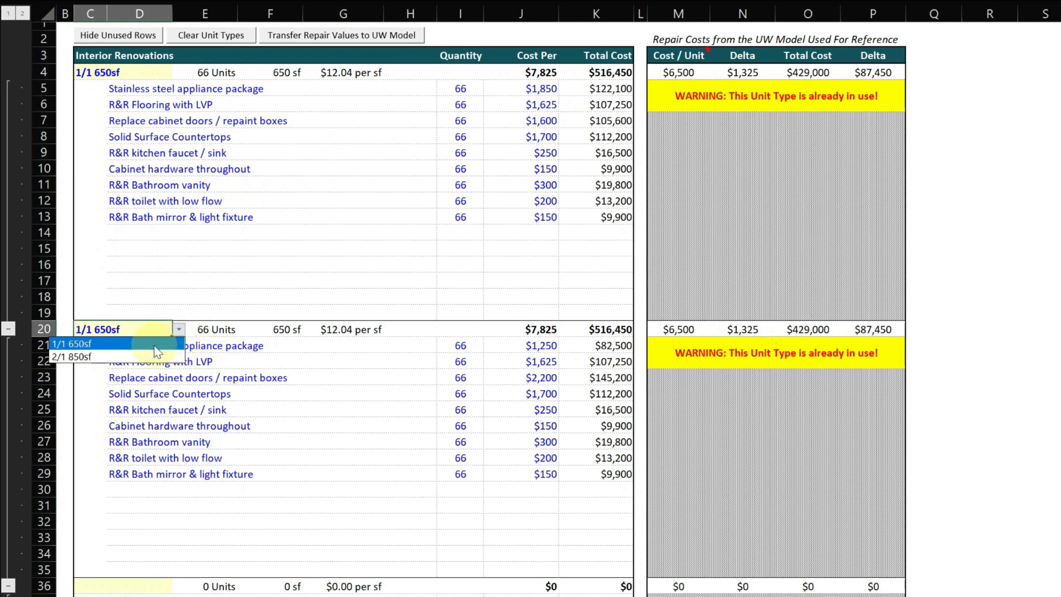
pyautogui.click(141, 351)
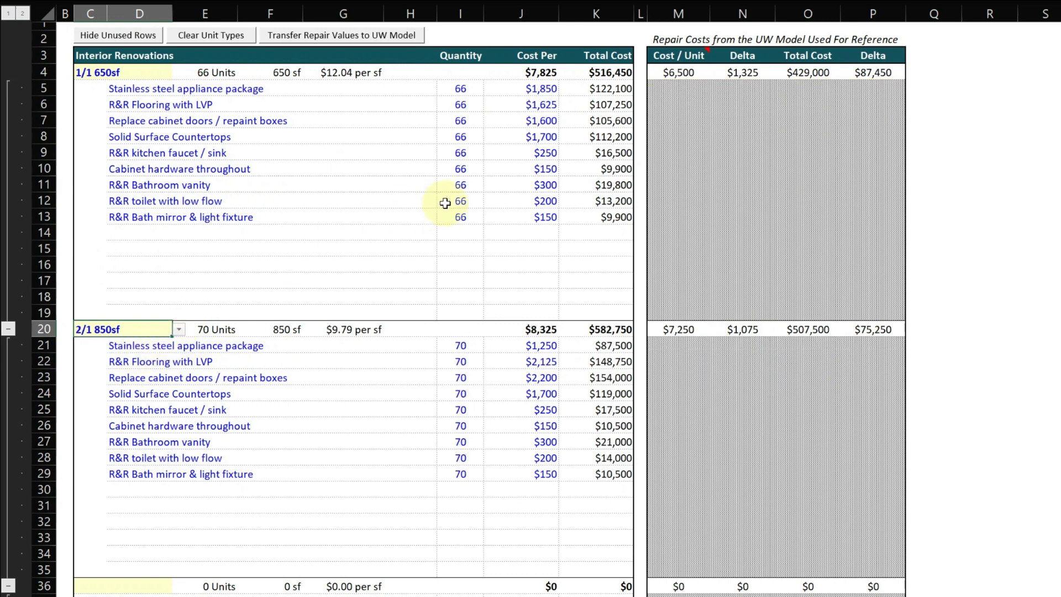
# - Look through the unused interior renovation blocks further down the sheet, including the unit type cell in row 100
pyautogui.scroll(-12, 255, 161)
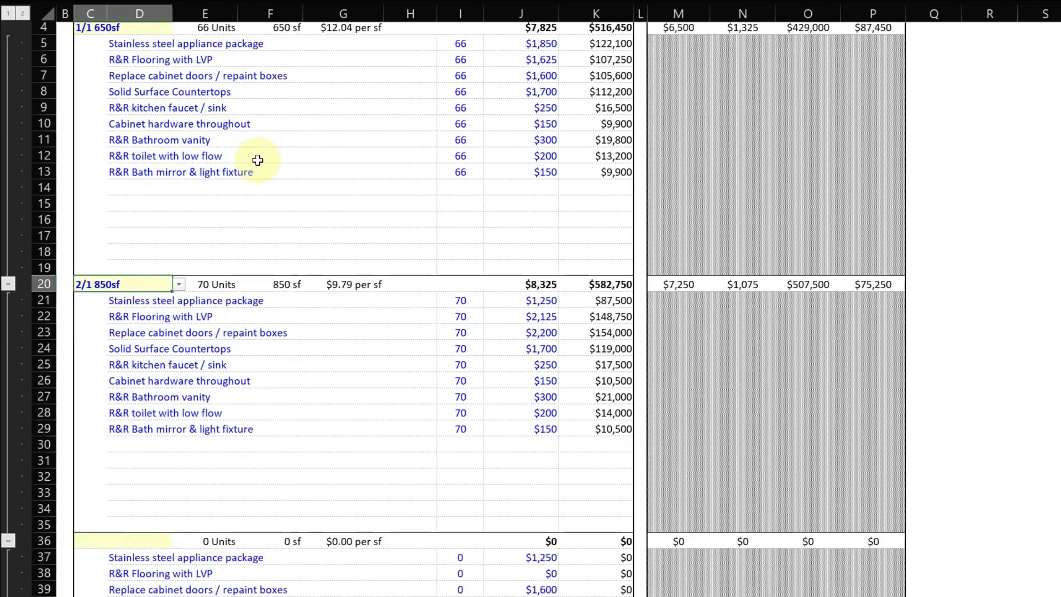
pyautogui.scroll(-17, 258, 160)
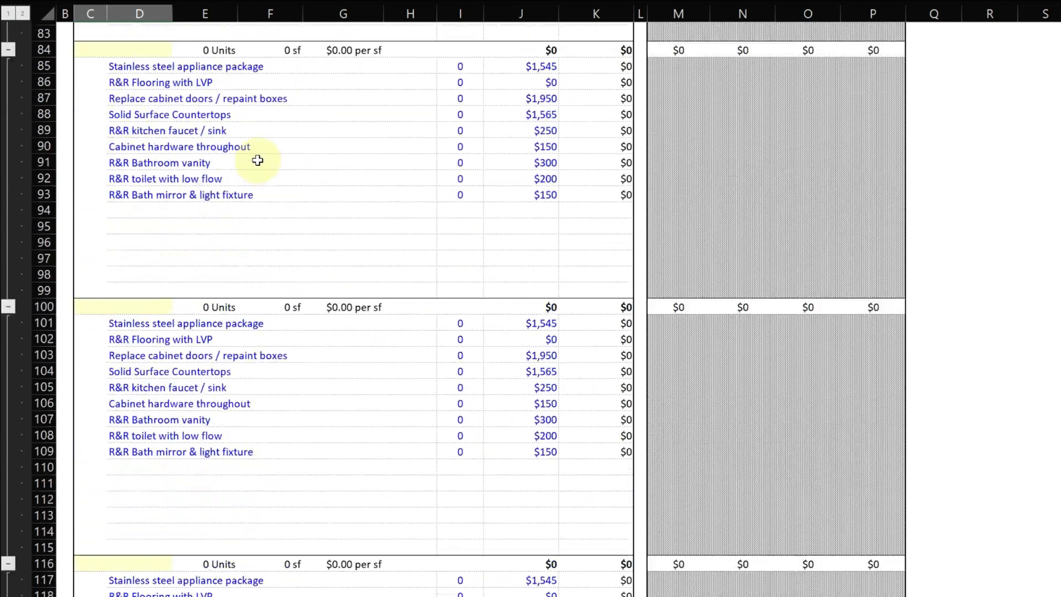
pyautogui.click(153, 215)
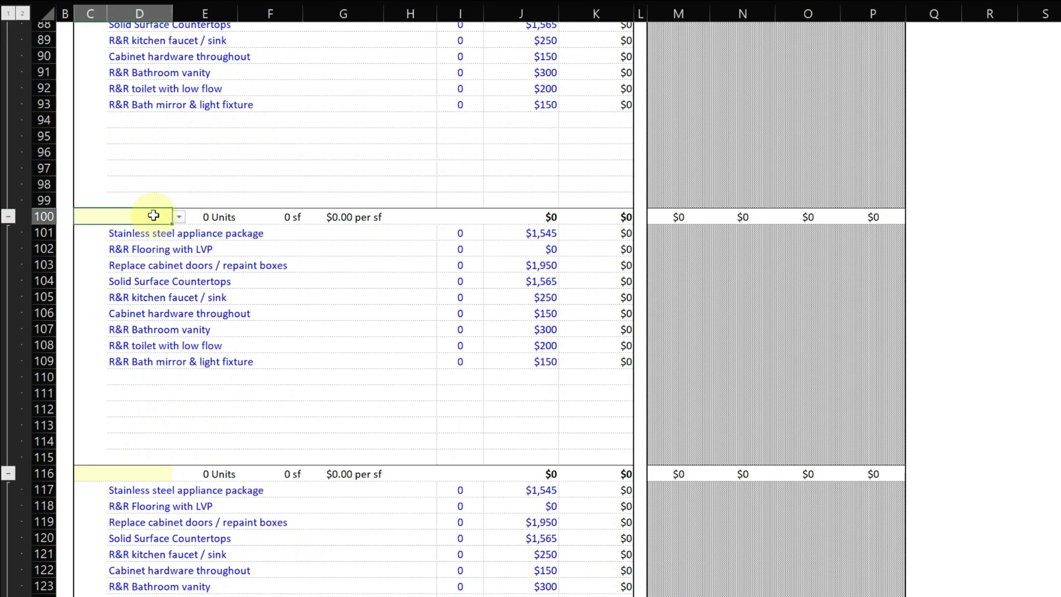
pyautogui.click(179, 217)
pyautogui.scroll(2, 210, 297)
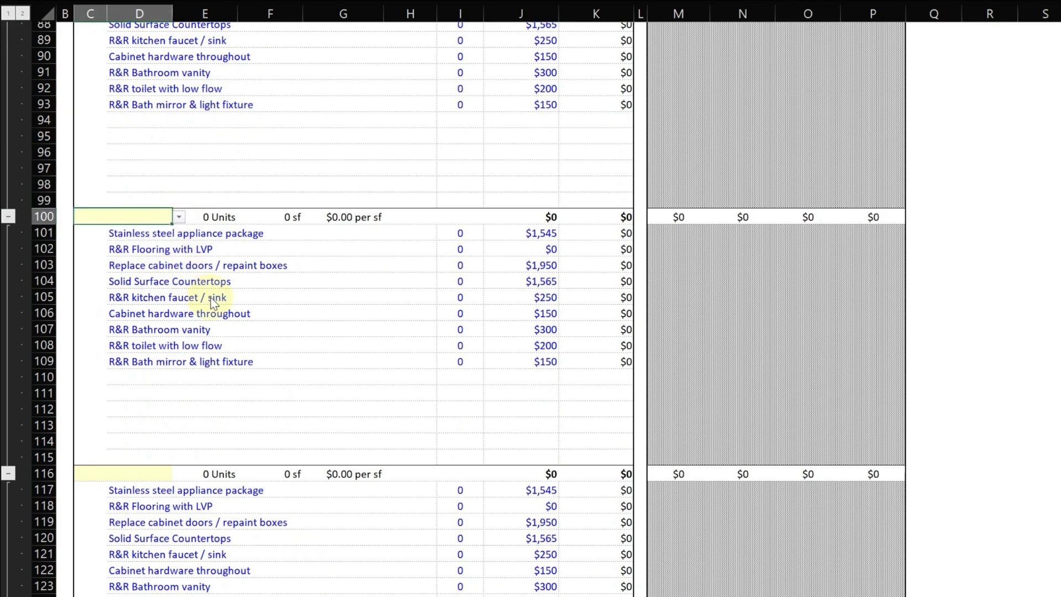
pyautogui.scroll(20, 213, 299)
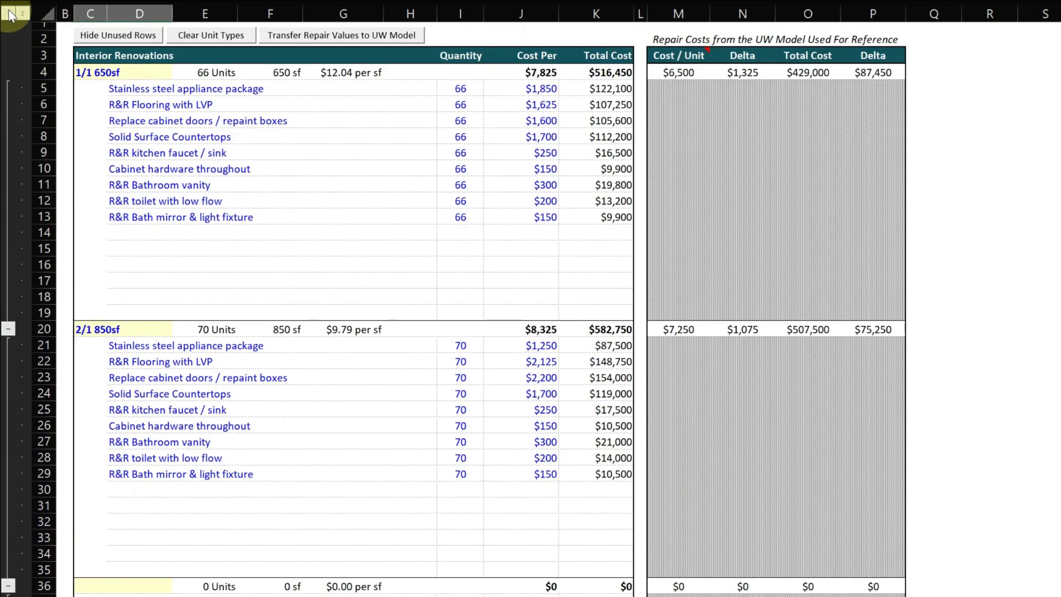
# - Collapse all grouped rows on the sheet and expand only the Exterior Renovations line items
pyautogui.click(8, 15)
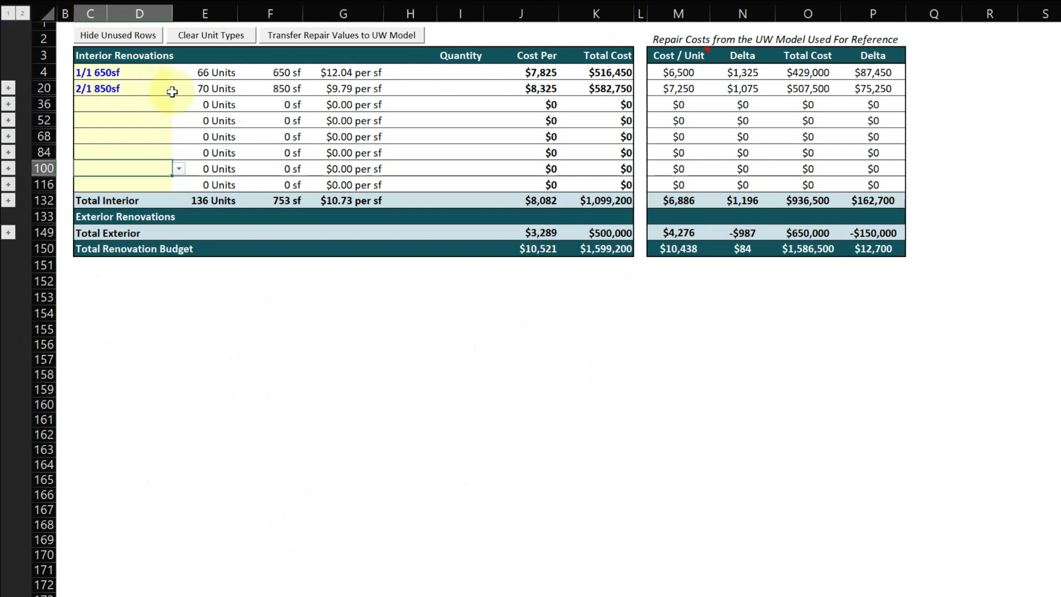
pyautogui.moveTo(165, 88); pyautogui.dragTo(210, 88)
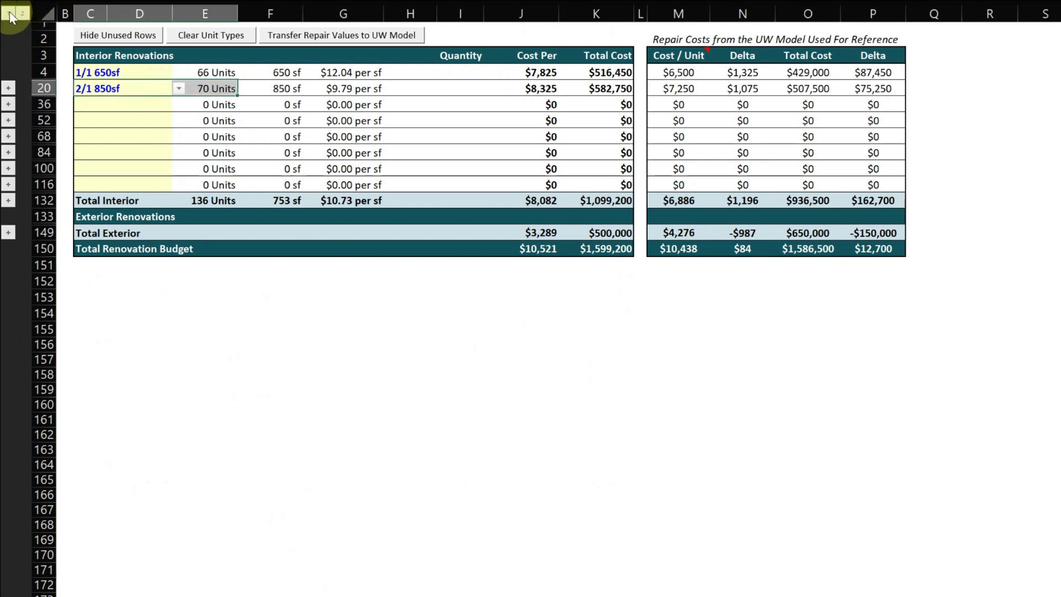
pyautogui.click(8, 233)
pyautogui.moveTo(147, 234); pyautogui.dragTo(367, 289)
pyautogui.click(231, 328)
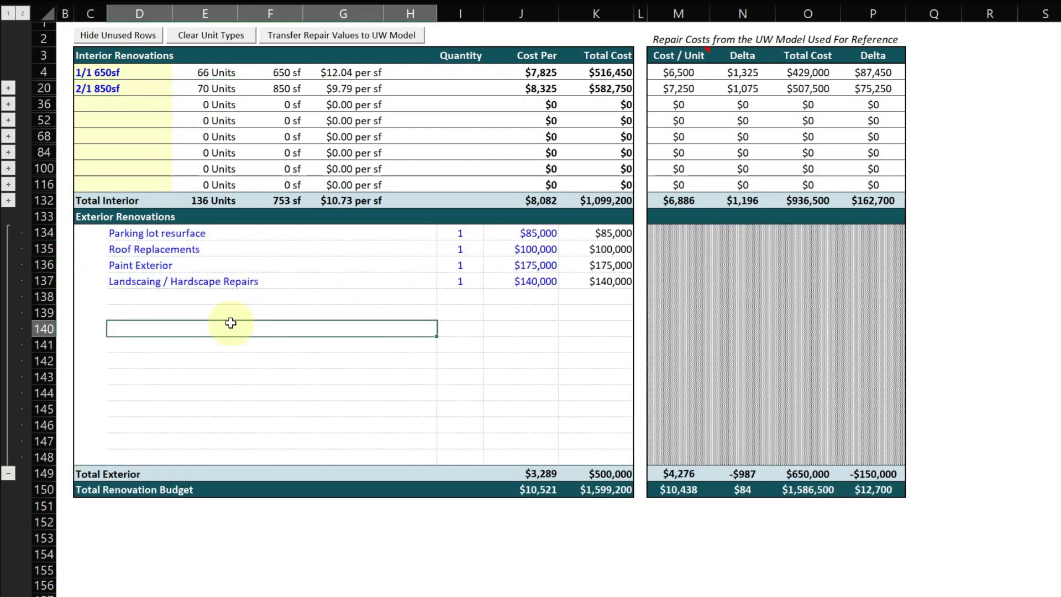
# - Review the exterior renovation items, from parking lot resurfacing to landscaping and hardscape repairs, and their costs
pyautogui.click(149, 230)
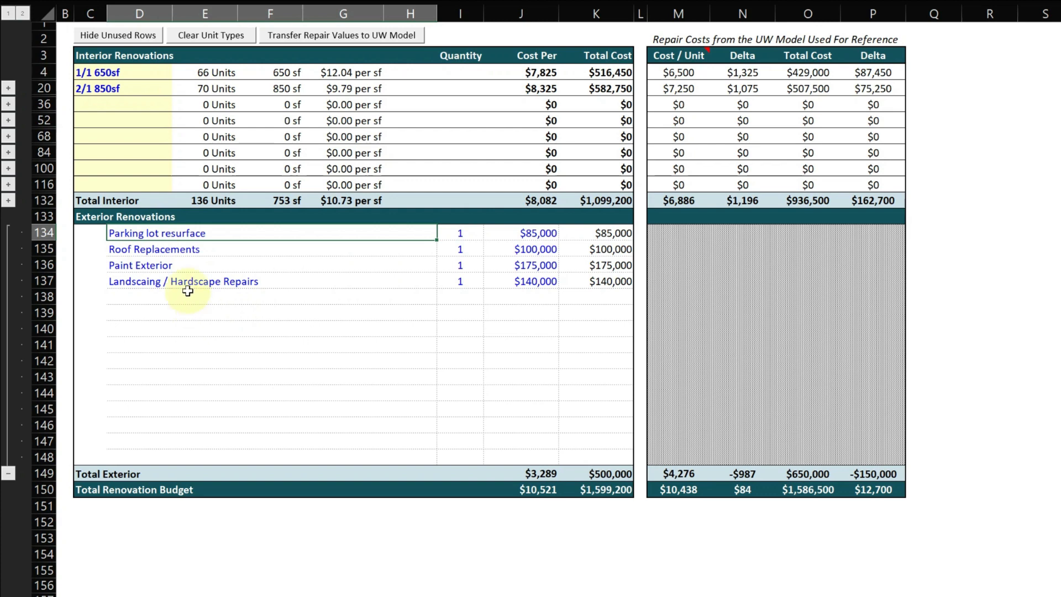
pyautogui.click(182, 251)
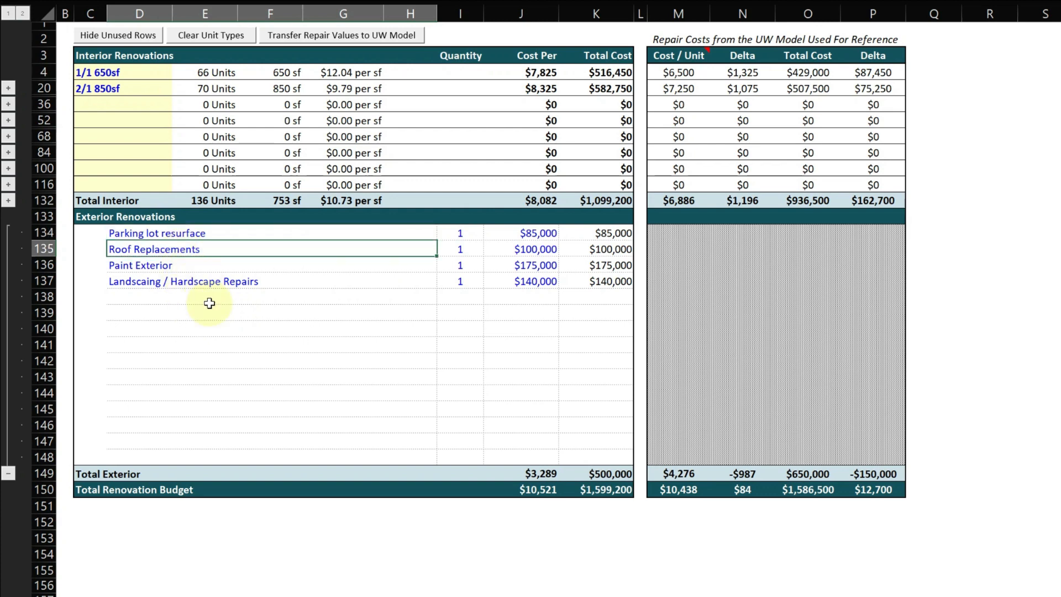
pyautogui.click(168, 265)
pyautogui.click(230, 281)
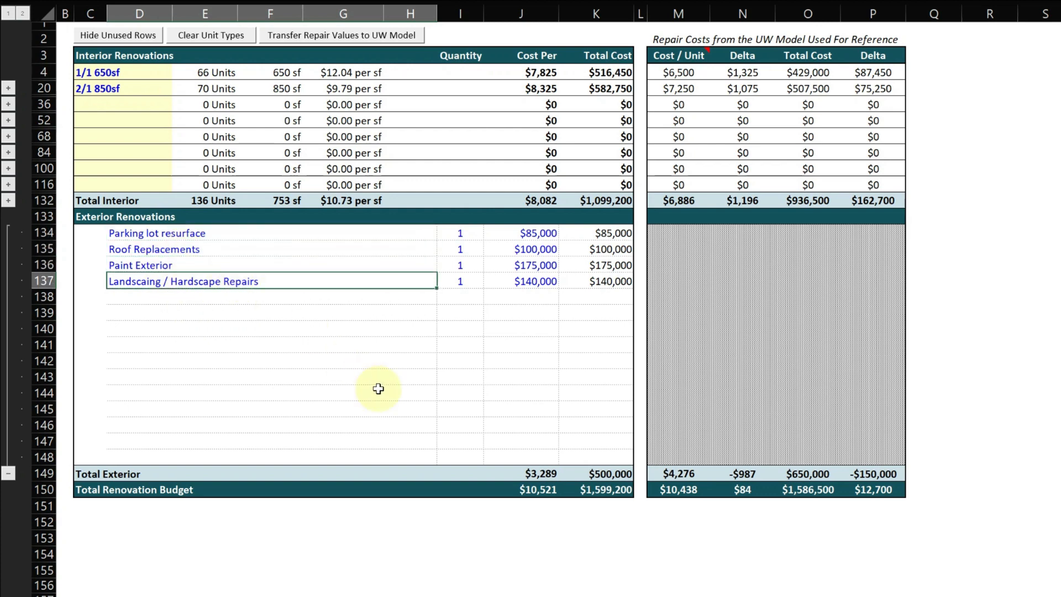
pyautogui.moveTo(539, 232); pyautogui.dragTo(551, 298)
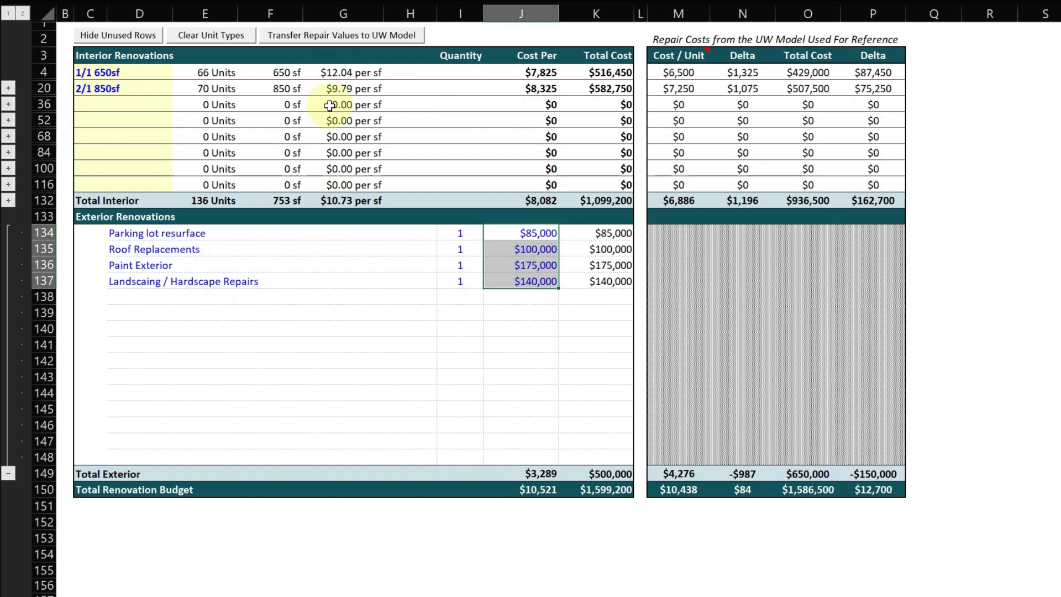
# - Compare the detailed cost per unit for 1/1 650sf and 2/1 850sf with the UW model reference costs
pyautogui.moveTo(688, 40); pyautogui.dragTo(812, 73)
pyautogui.moveTo(830, 121); pyautogui.dragTo(879, 320)
pyautogui.click(988, 246)
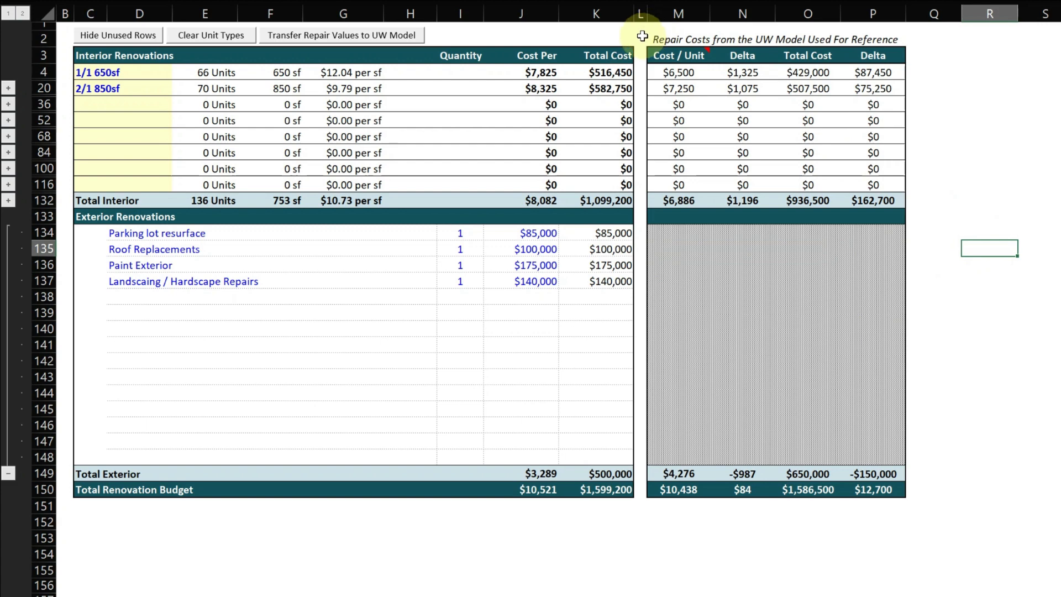
pyautogui.click(680, 72)
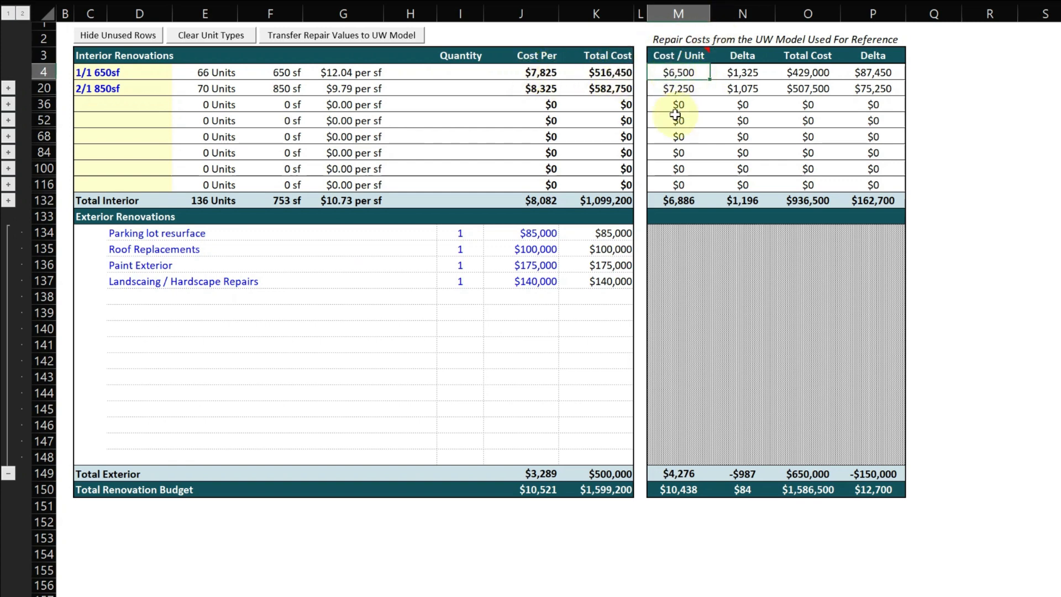
pyautogui.click(547, 72)
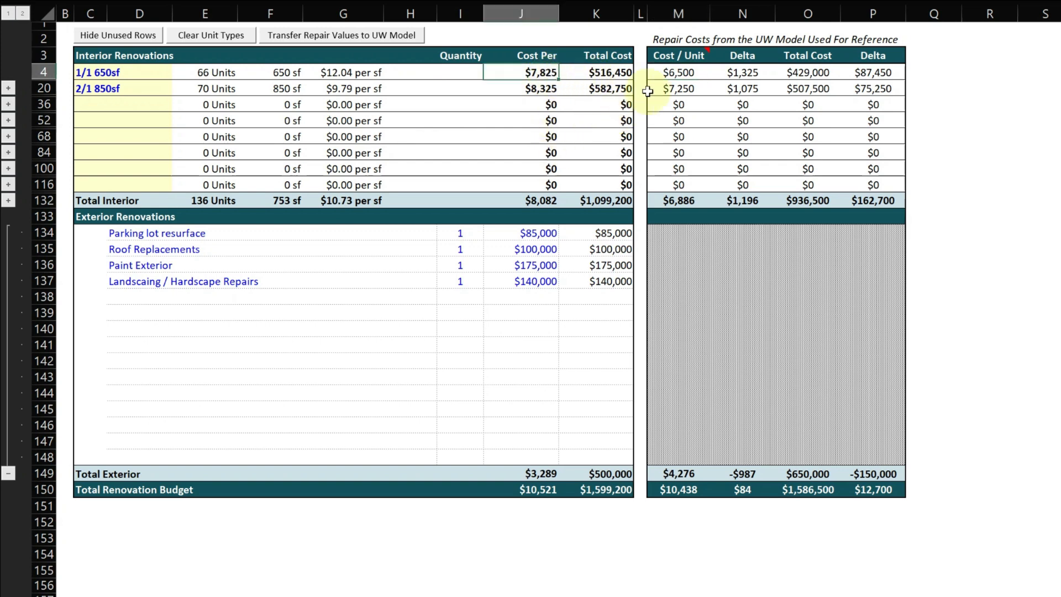
pyautogui.click(678, 89)
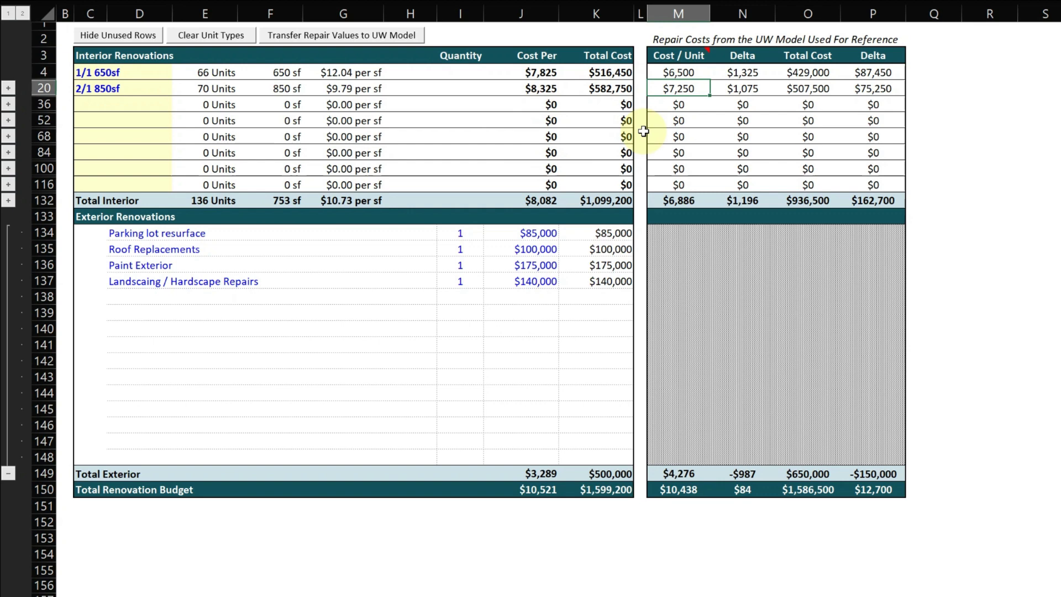
pyautogui.click(534, 88)
# - Examine the per-unit and total cost deltas for both unit types, the interior total and the total renovation budget
pyautogui.click(741, 72)
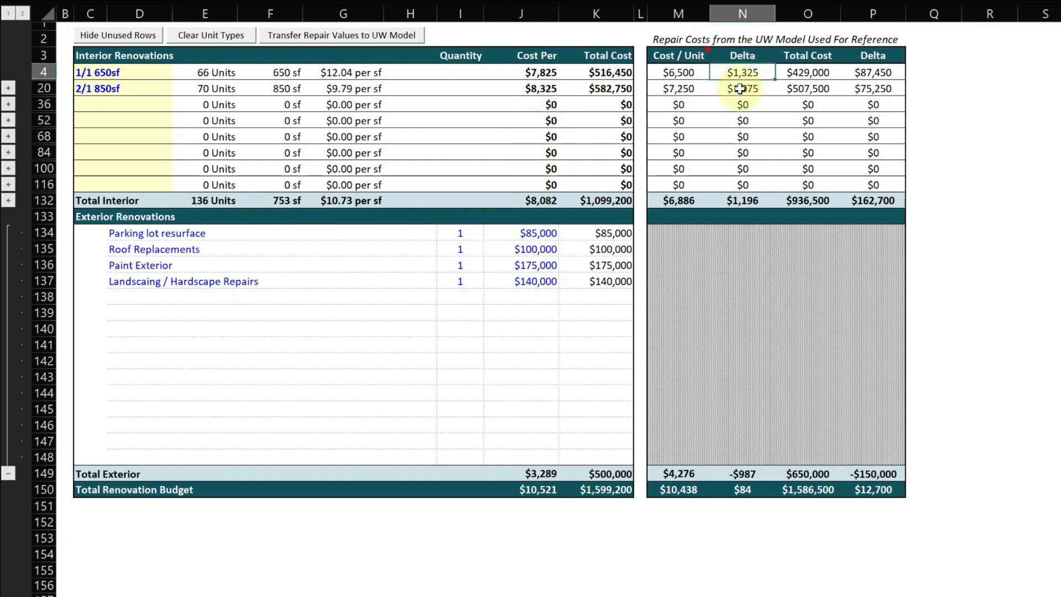
pyautogui.click(888, 71)
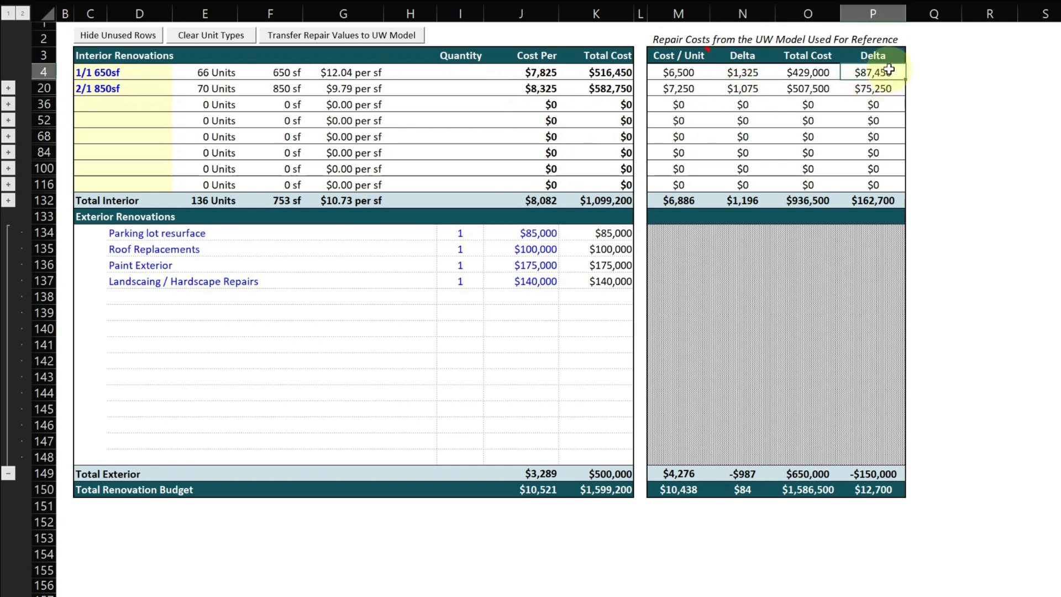
pyautogui.click(882, 88)
pyautogui.click(886, 71)
pyautogui.click(882, 90)
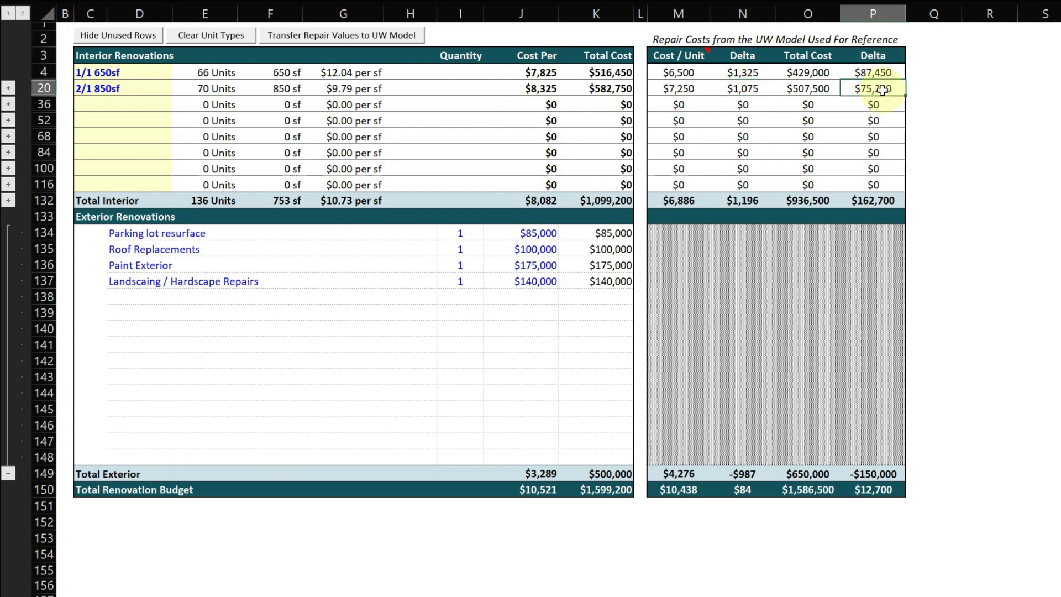
pyautogui.click(874, 201)
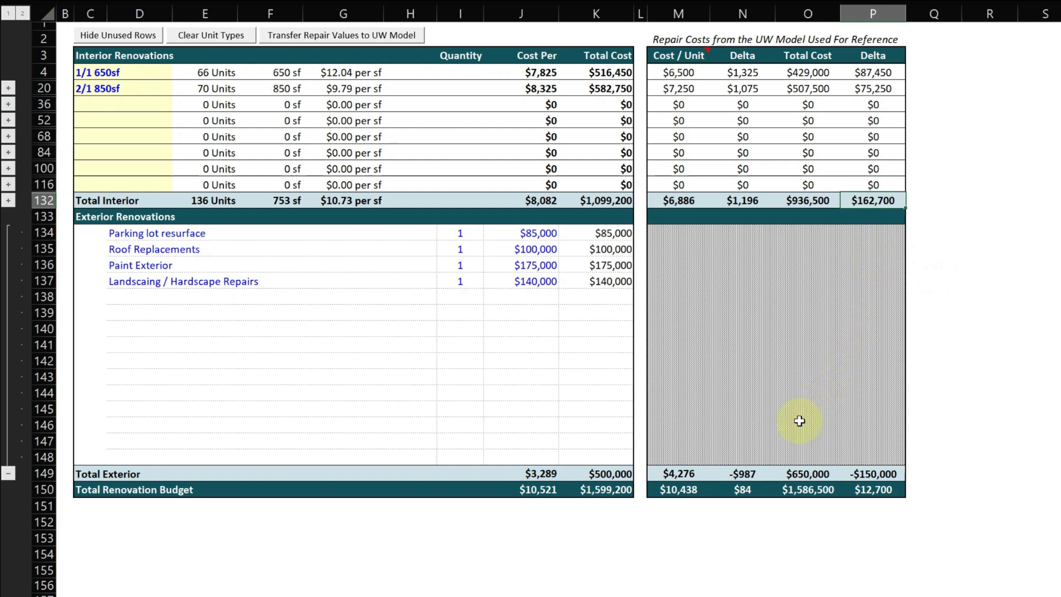
pyautogui.moveTo(543, 246); pyautogui.dragTo(542, 440)
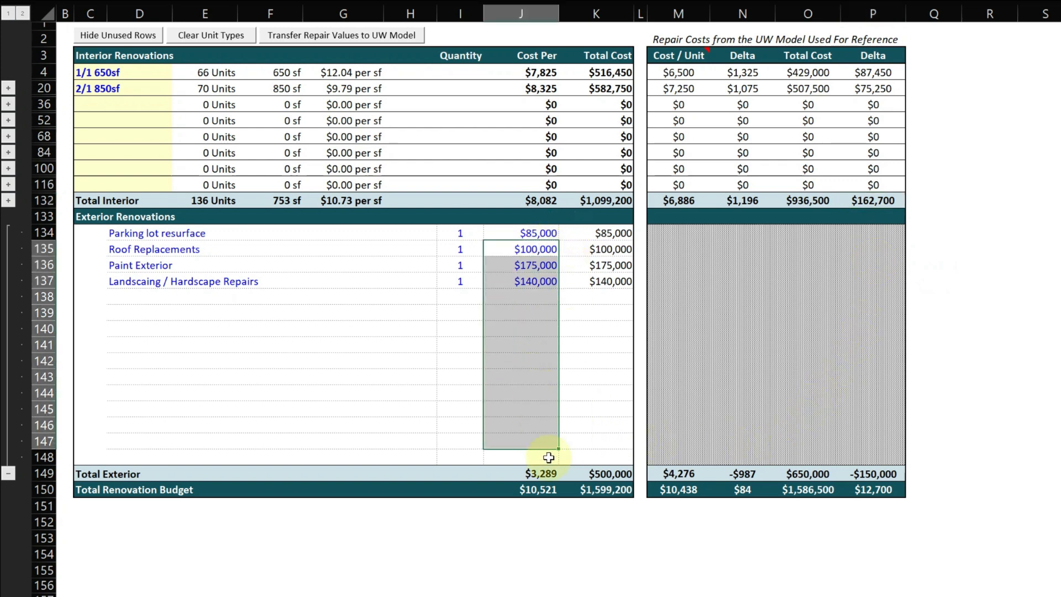
pyautogui.click(541, 491)
pyautogui.click(882, 490)
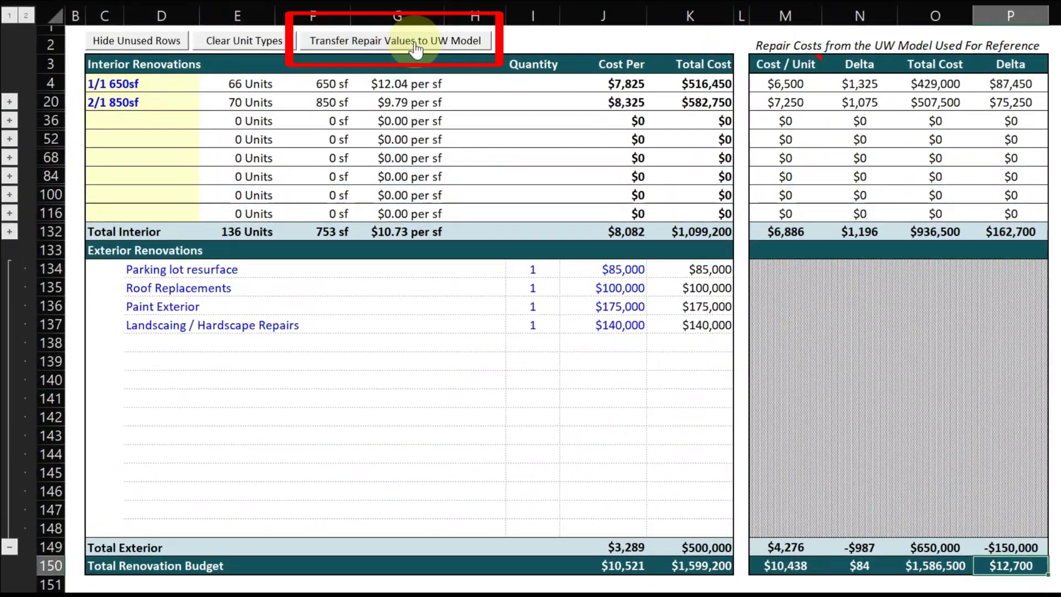
# - Transfer the detailed repair values to the UW model, accepting the overwrite of all existing repair costs
pyautogui.click(409, 48)
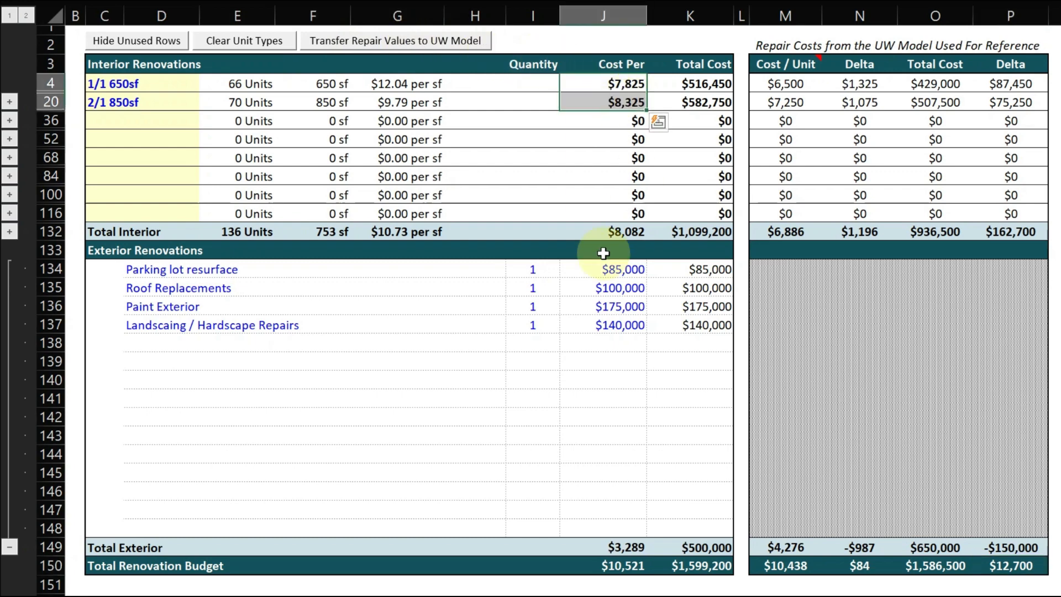
pyautogui.click(428, 41)
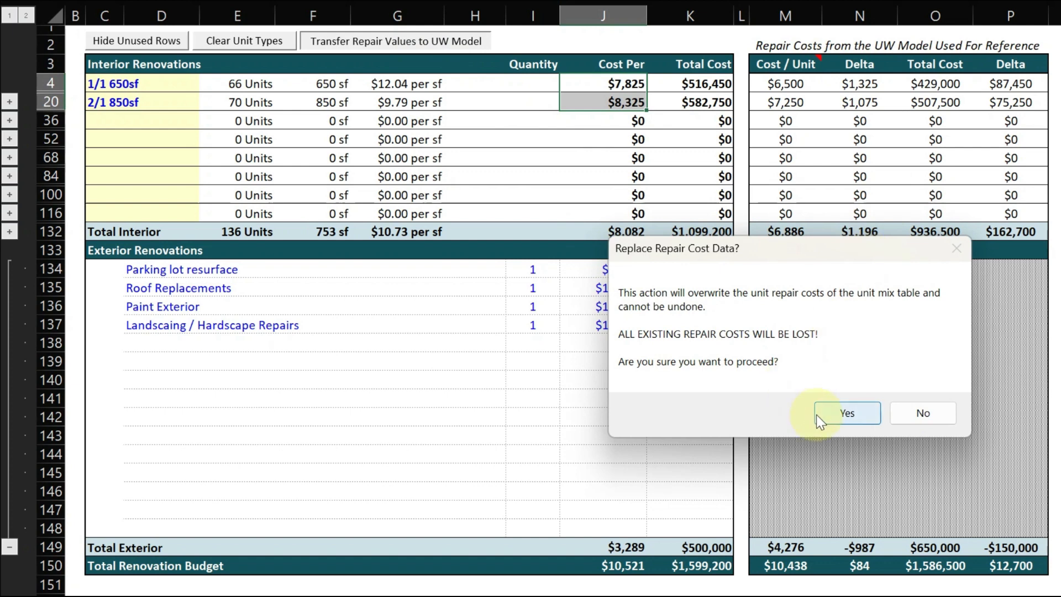
pyautogui.click(818, 416)
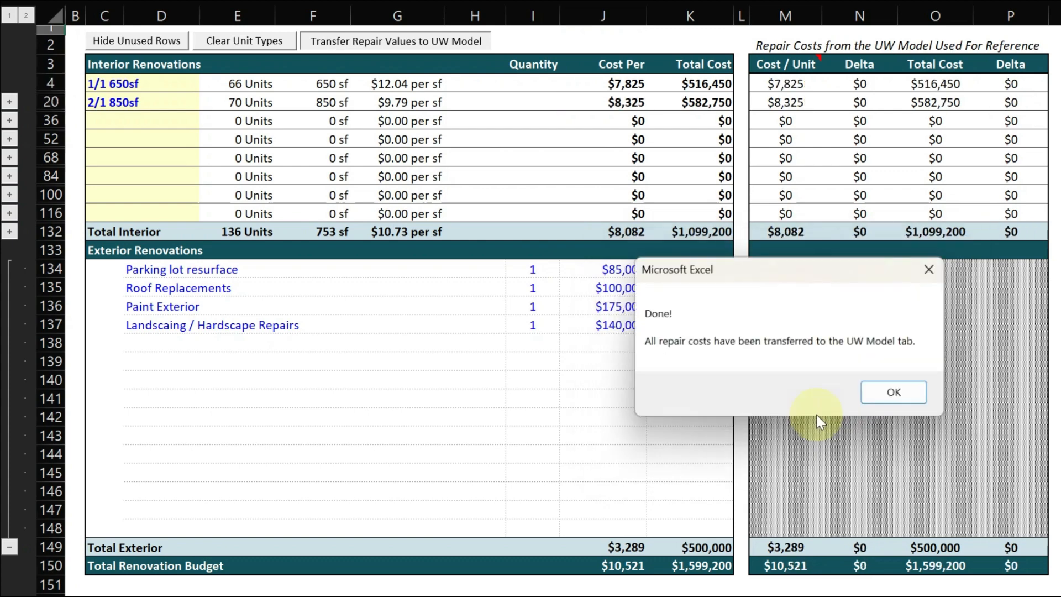
pyautogui.click(901, 395)
# - Check the interior, exterior and total budget deltas against the detailed costs and the UW model reference table
pyautogui.moveTo(860, 83); pyautogui.dragTo(869, 232)
pyautogui.moveTo(860, 547); pyautogui.dragTo(861, 565)
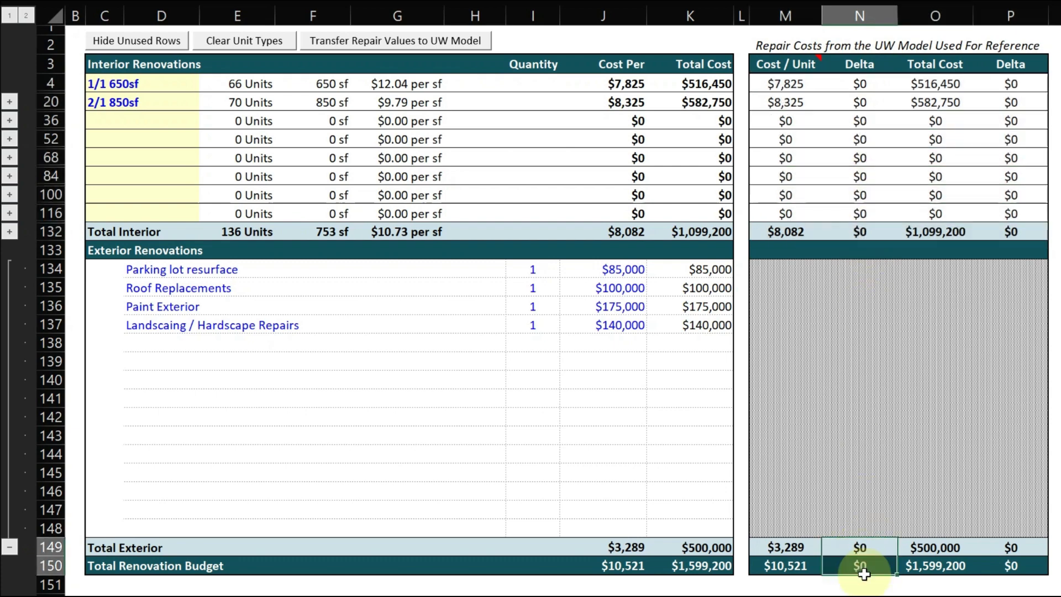
pyautogui.moveTo(623, 83); pyautogui.dragTo(635, 230)
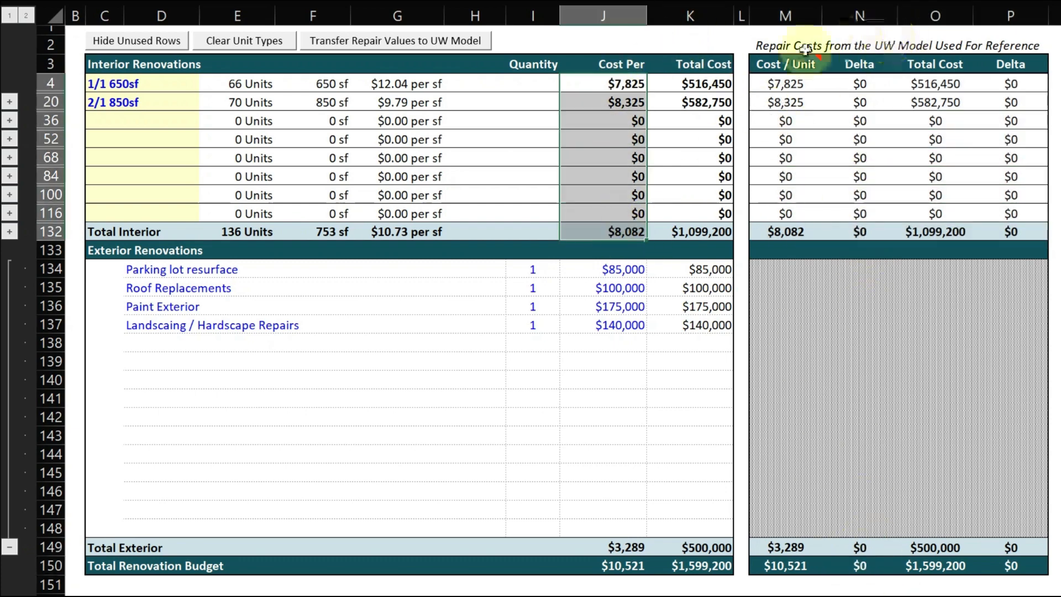
pyautogui.click(774, 64)
pyautogui.moveTo(785, 98); pyautogui.dragTo(803, 291)
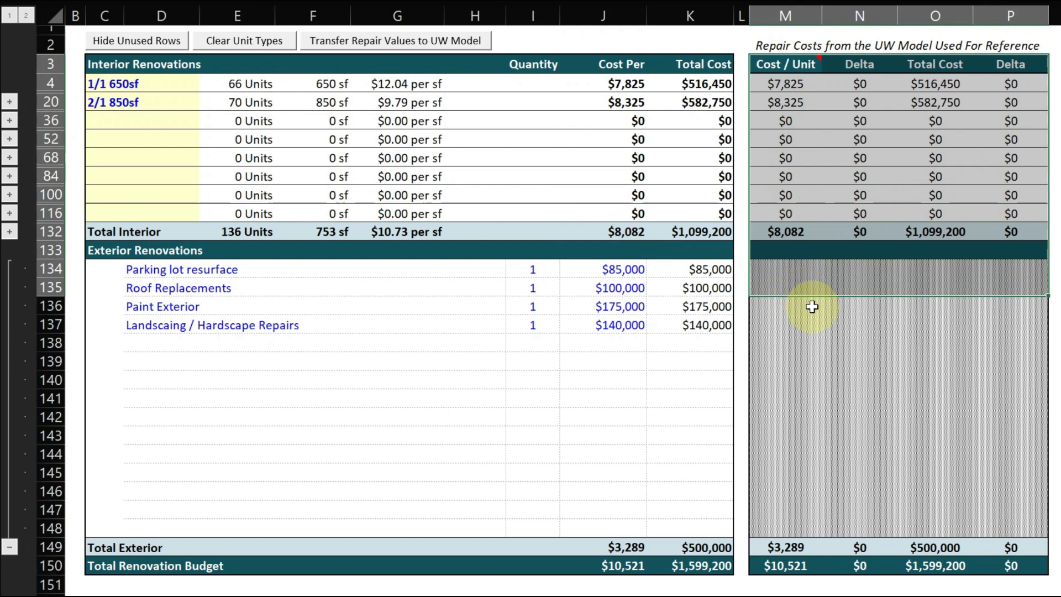
pyautogui.click(827, 345)
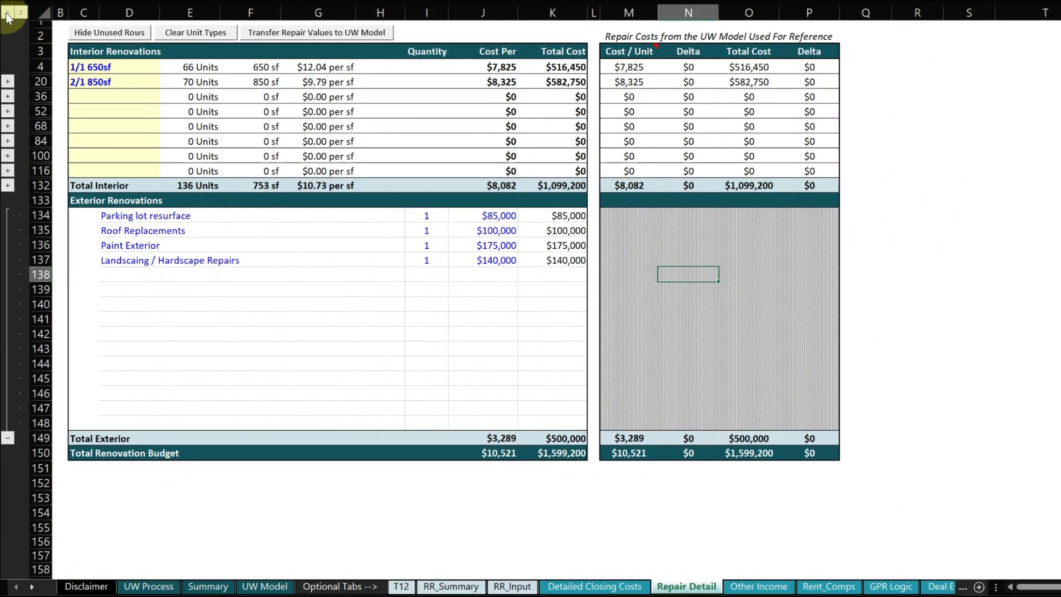
# - Collapse all grouped rows and expand the 1/1 650sf interior block and the Exterior Renovations items
pyautogui.click(6, 13)
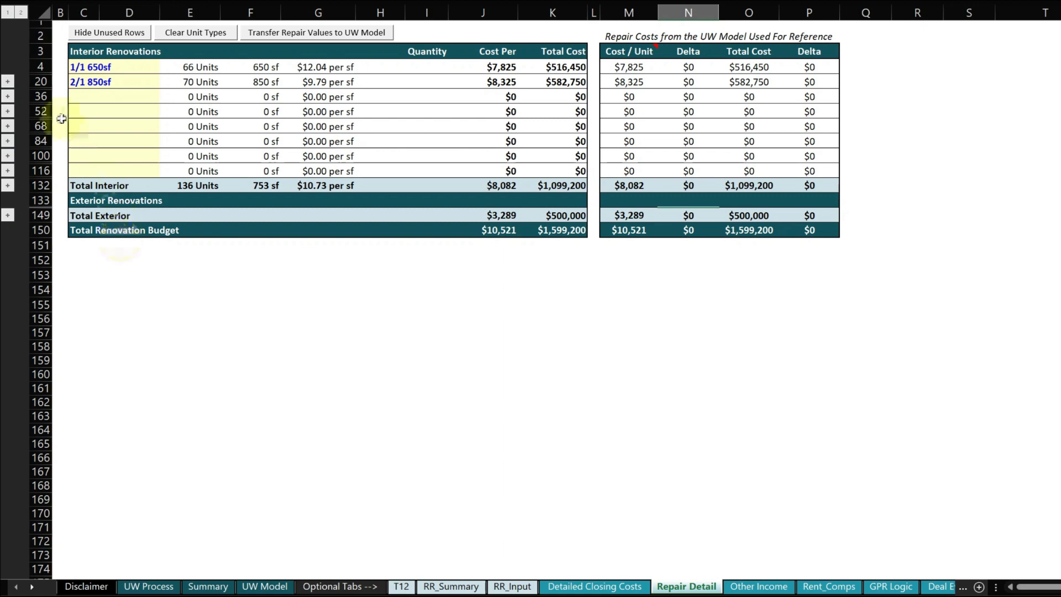
pyautogui.click(8, 82)
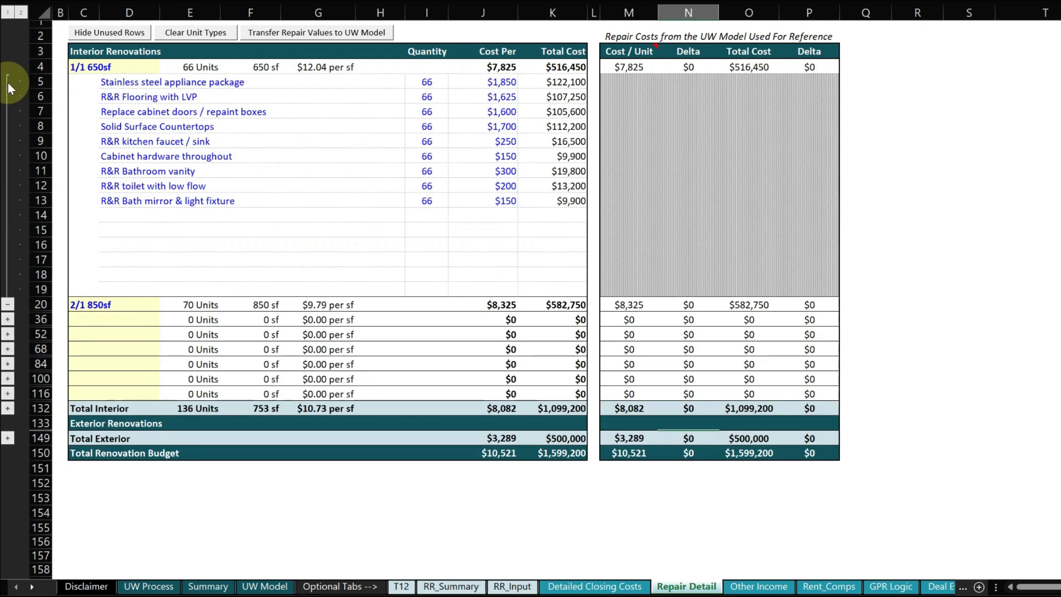
pyautogui.scroll(-2, 120, 147)
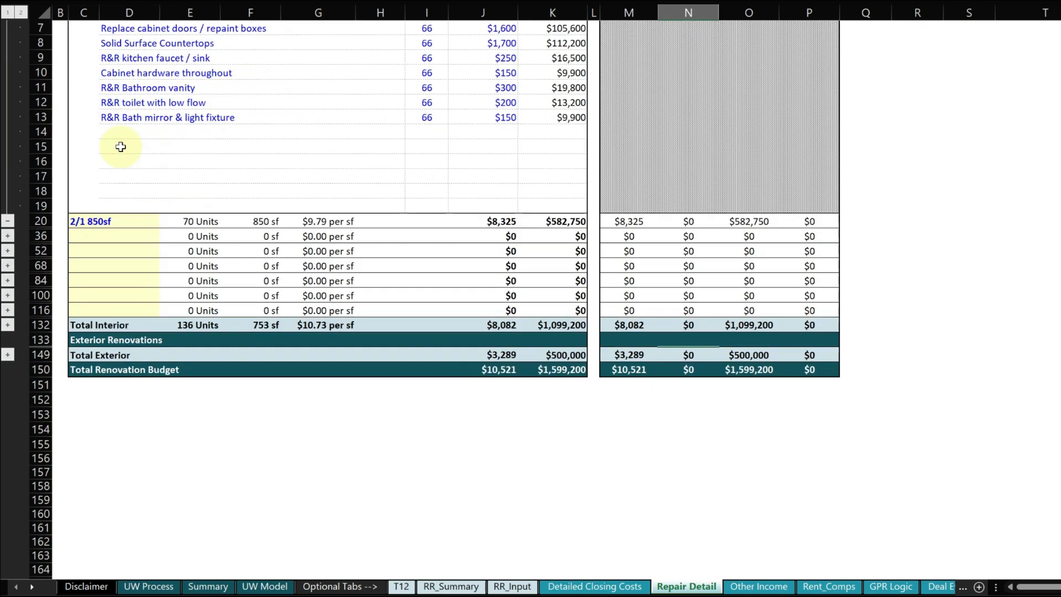
pyautogui.click(8, 355)
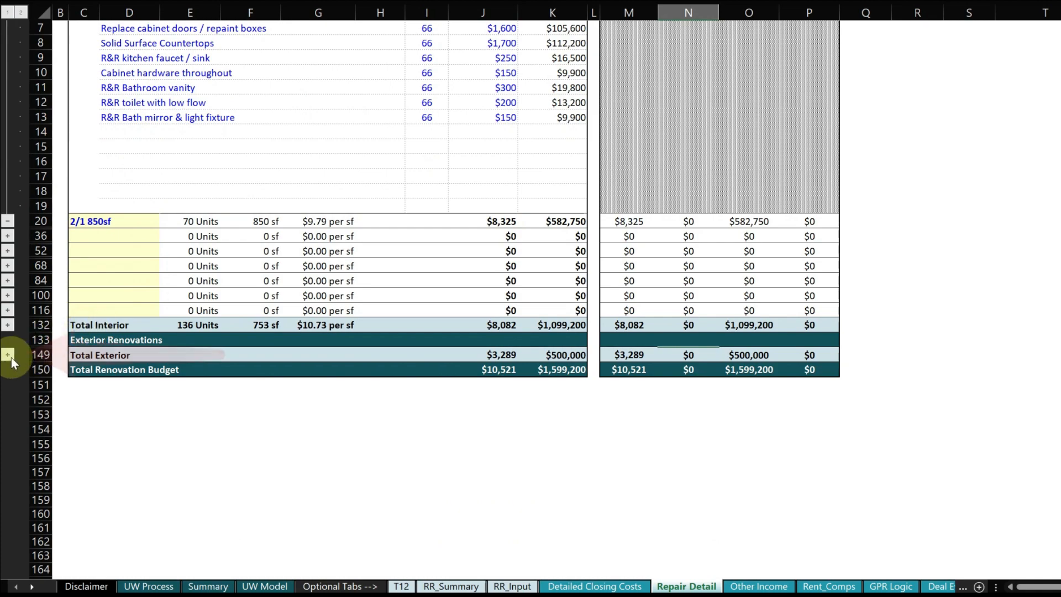
# - Hide the unused rows, including the blank item lines and the unassigned unit type blocks
pyautogui.scroll(2, 232, 331)
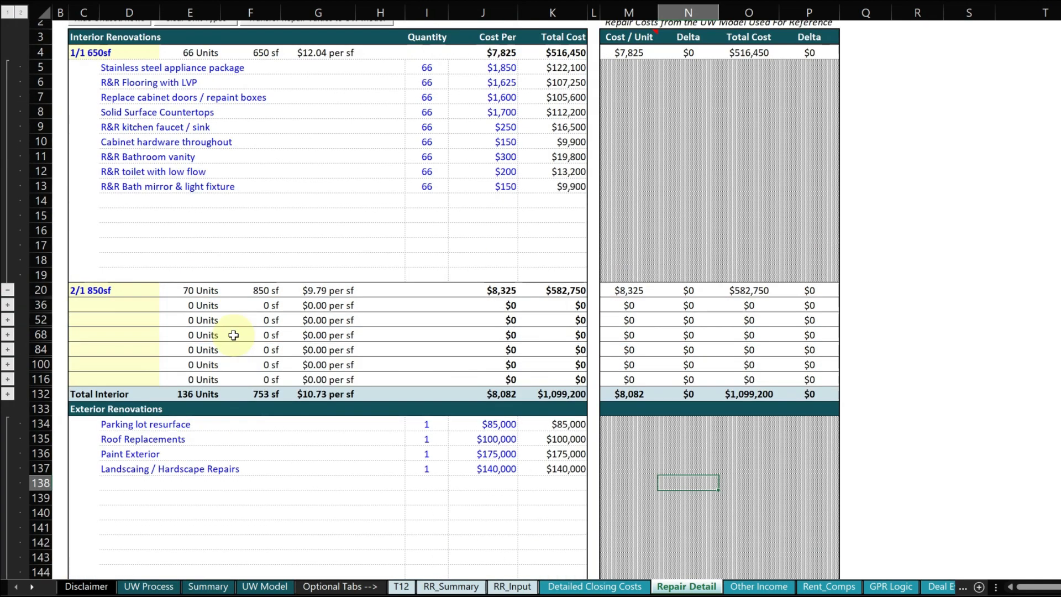
pyautogui.moveTo(130, 216); pyautogui.dragTo(129, 256)
pyautogui.moveTo(109, 321); pyautogui.dragTo(113, 365)
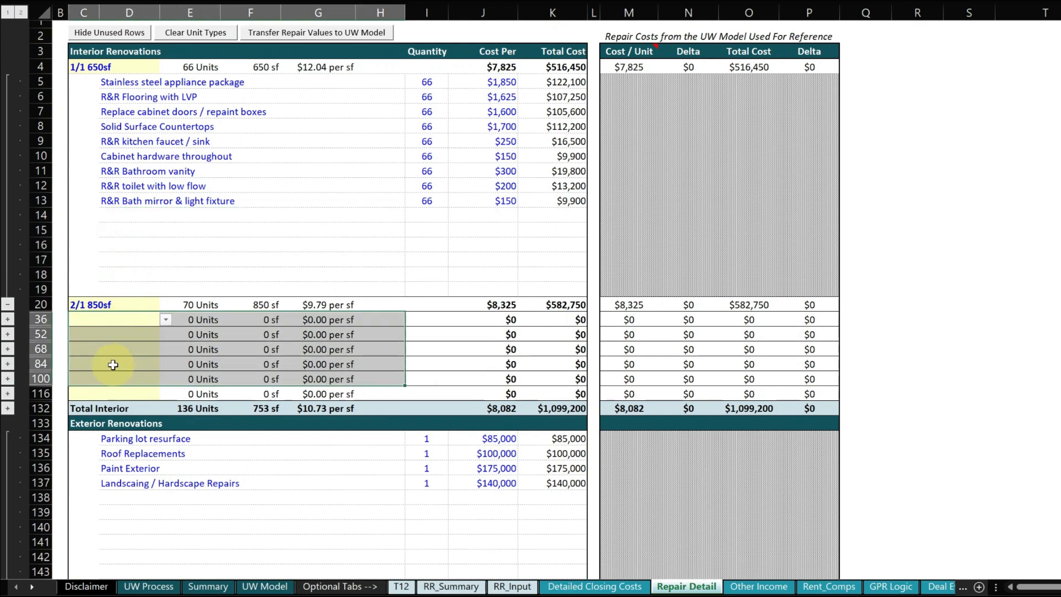
pyautogui.click(109, 35)
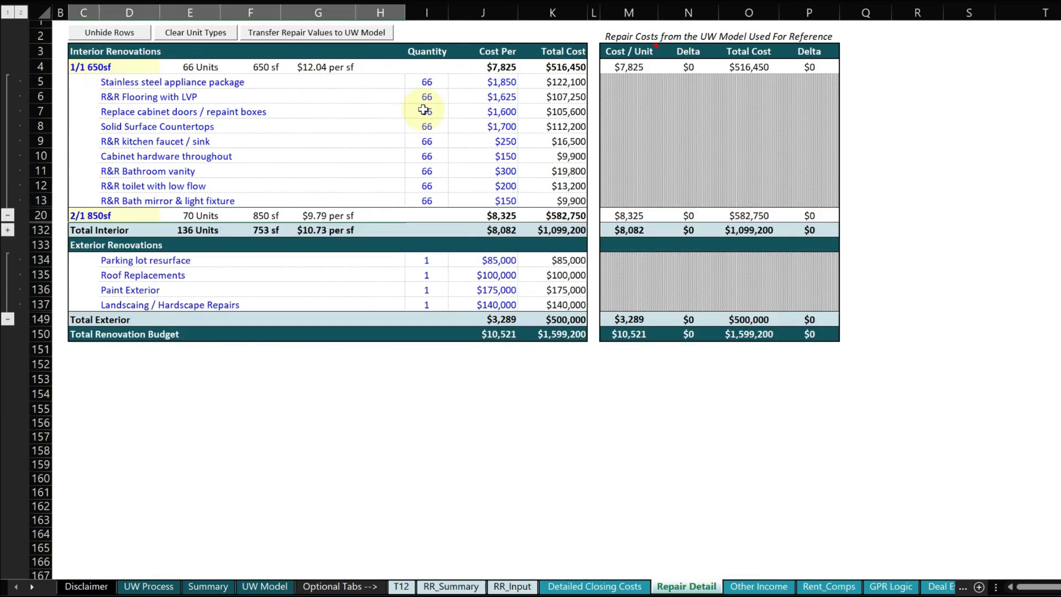
pyautogui.click(225, 422)
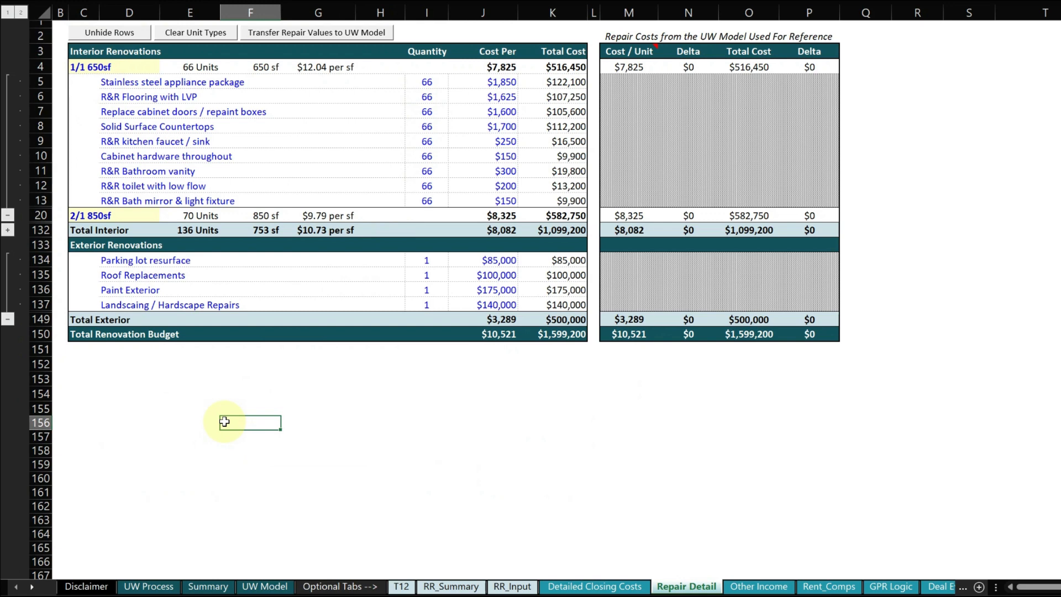
# - Review the condensed layout, checking the 1/1 650sf repair items and the 2/1 850sf unit type
pyautogui.click(92, 71)
pyautogui.moveTo(102, 83); pyautogui.dragTo(123, 203)
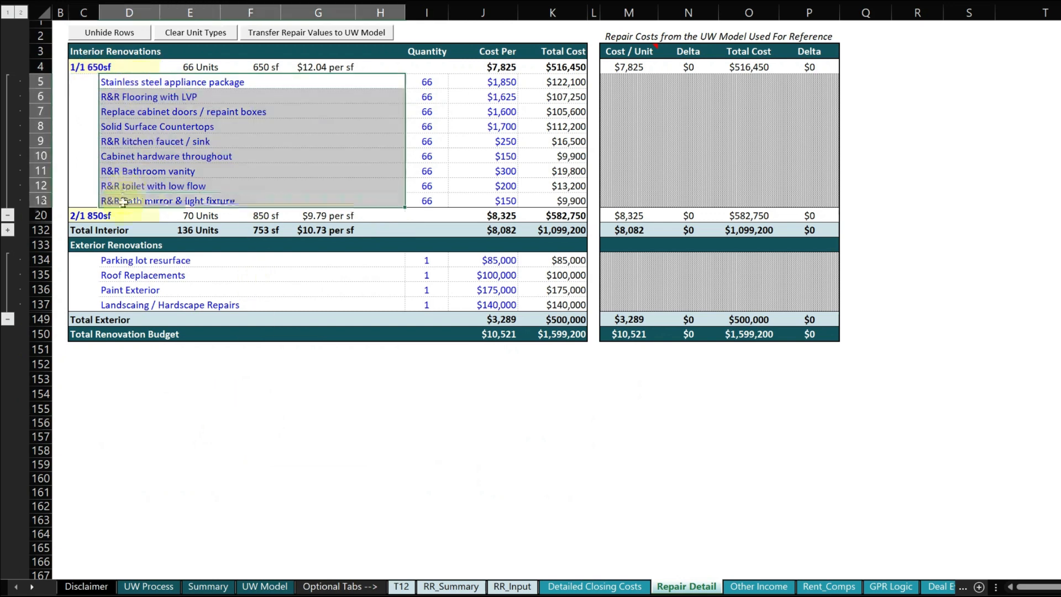
pyautogui.click(91, 219)
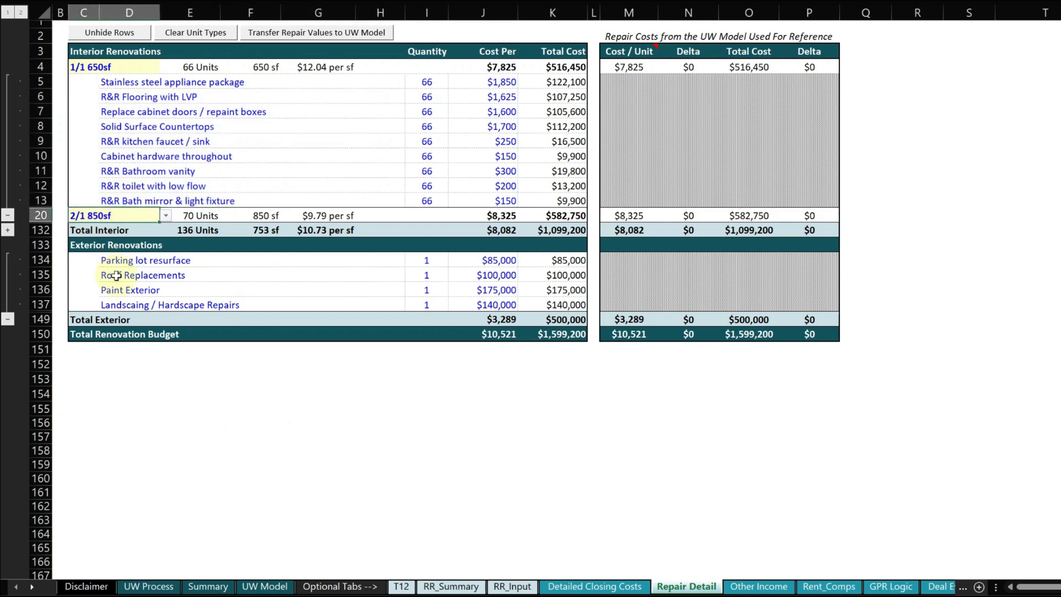
pyautogui.moveTo(126, 84); pyautogui.dragTo(123, 201)
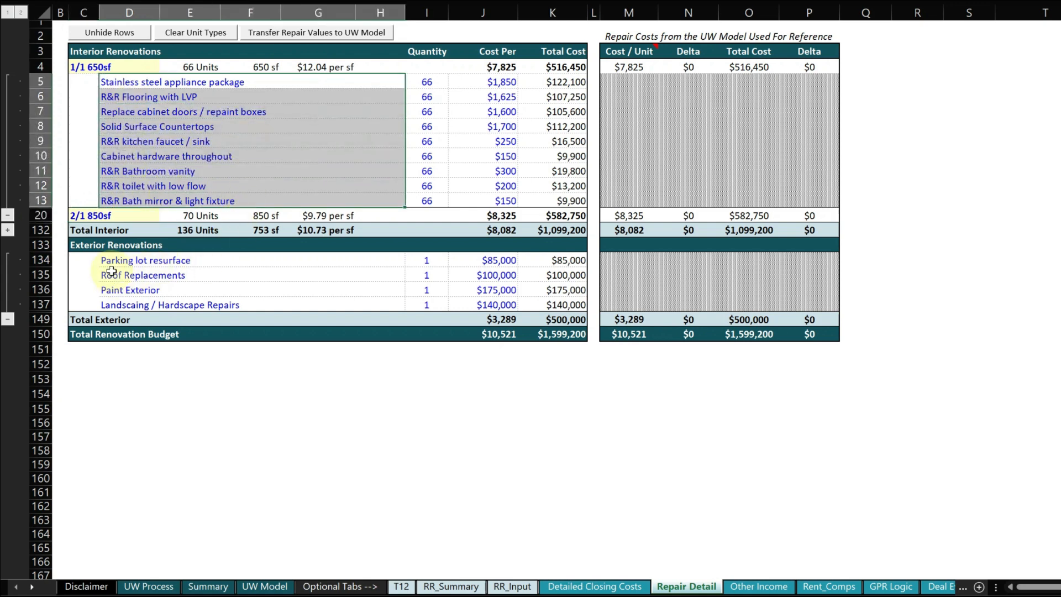
# - Unhide the rows on the repair sheet and collapse all groups to their summary lines
pyautogui.moveTo(111, 261); pyautogui.dragTo(114, 305)
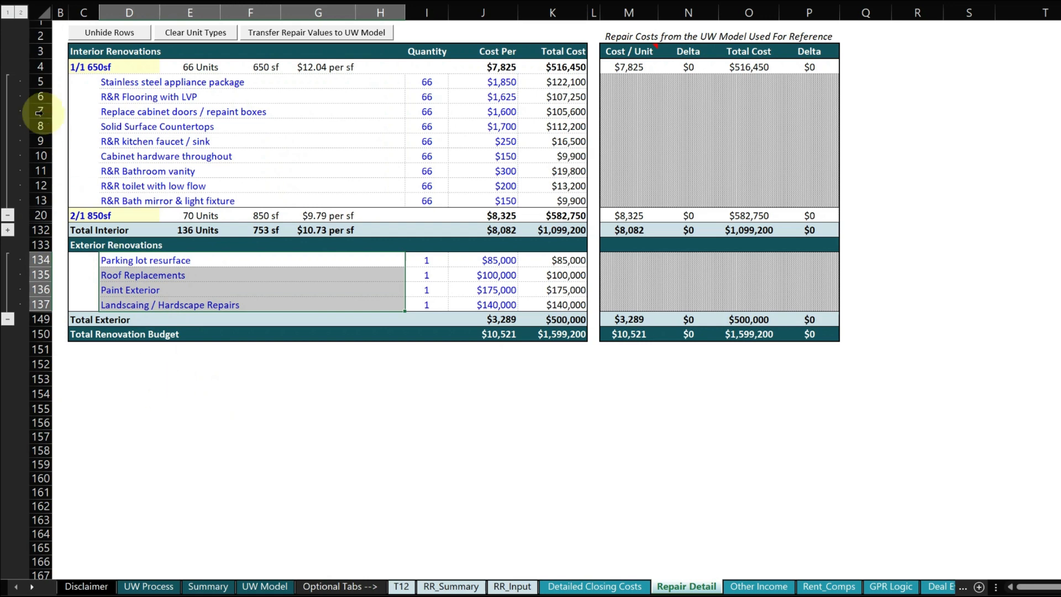
pyautogui.click(19, 15)
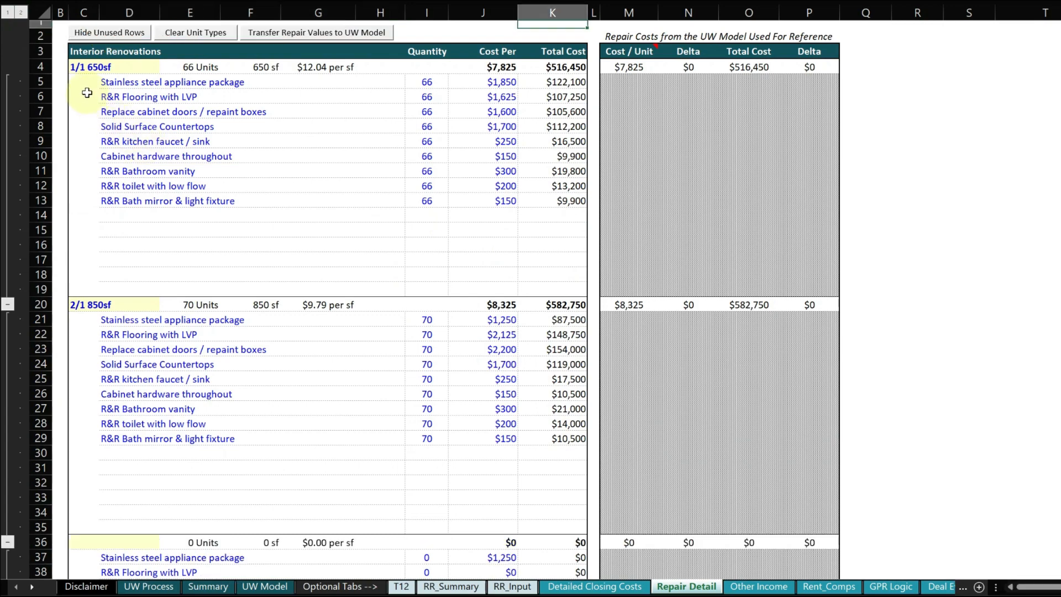
pyautogui.click(10, 16)
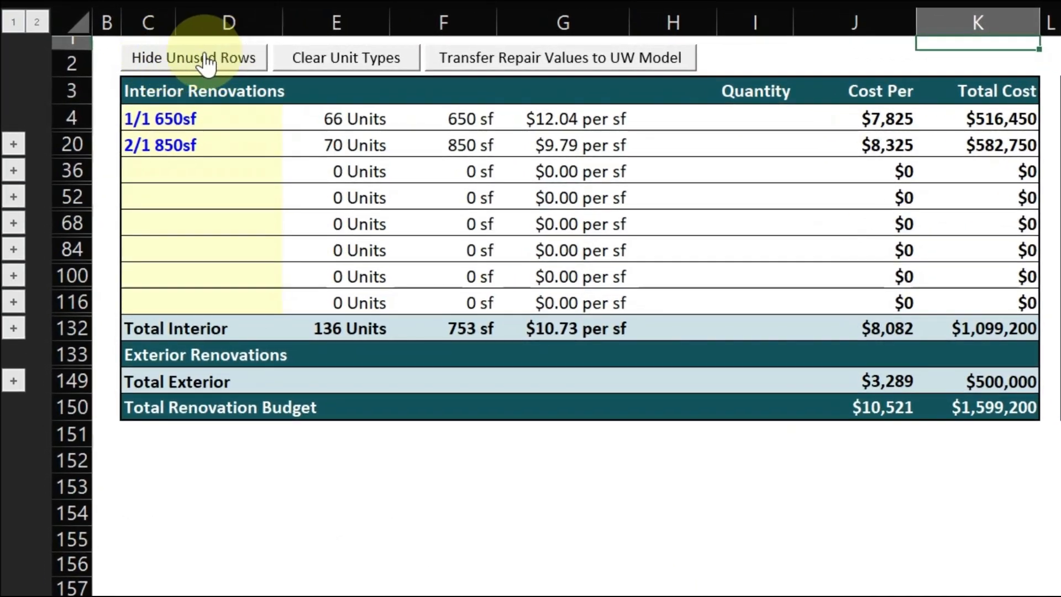
# - Hide the unused rows so the blank unit types drop out of the collapsed Interior Renovations summary
pyautogui.moveTo(158, 169); pyautogui.dragTo(247, 304)
pyautogui.click(247, 304)
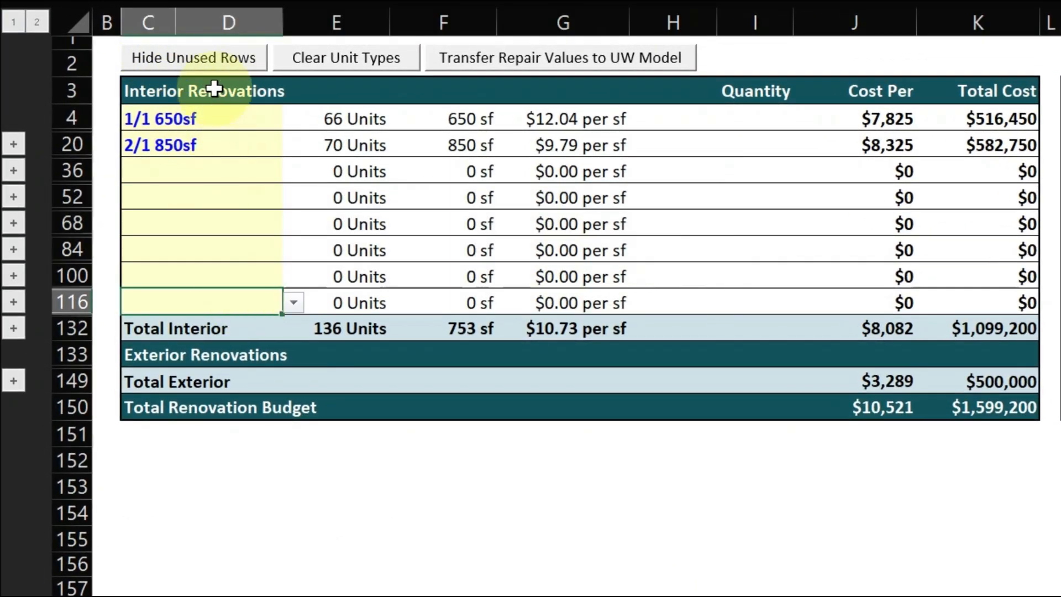
pyautogui.click(199, 55)
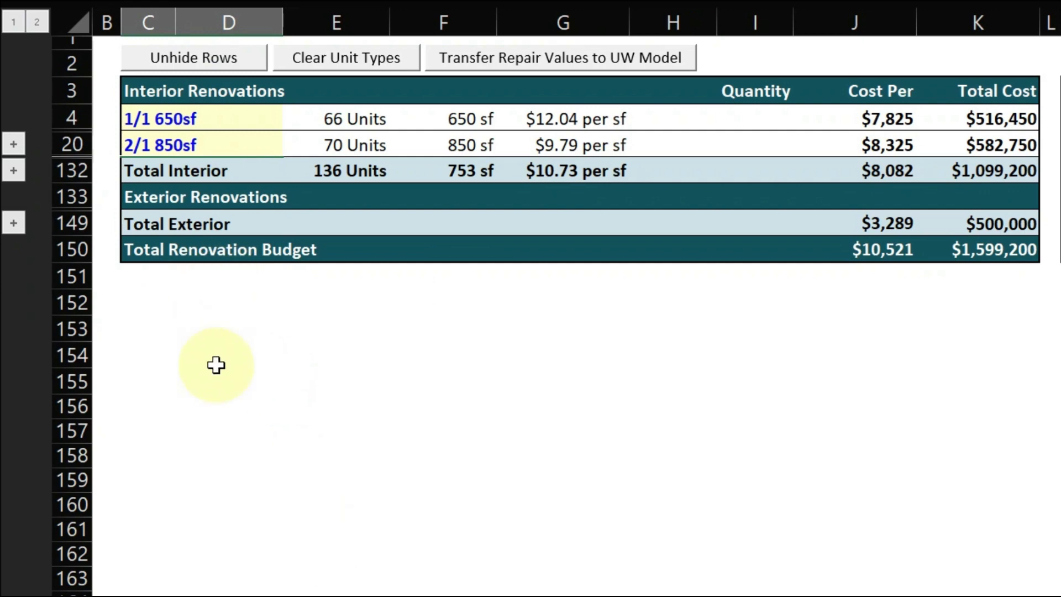
pyautogui.click(215, 360)
# - Review the condensed summary, checking the two unit types' cost per unit, the interior totals and the Total Exterior line
pyautogui.click(188, 117)
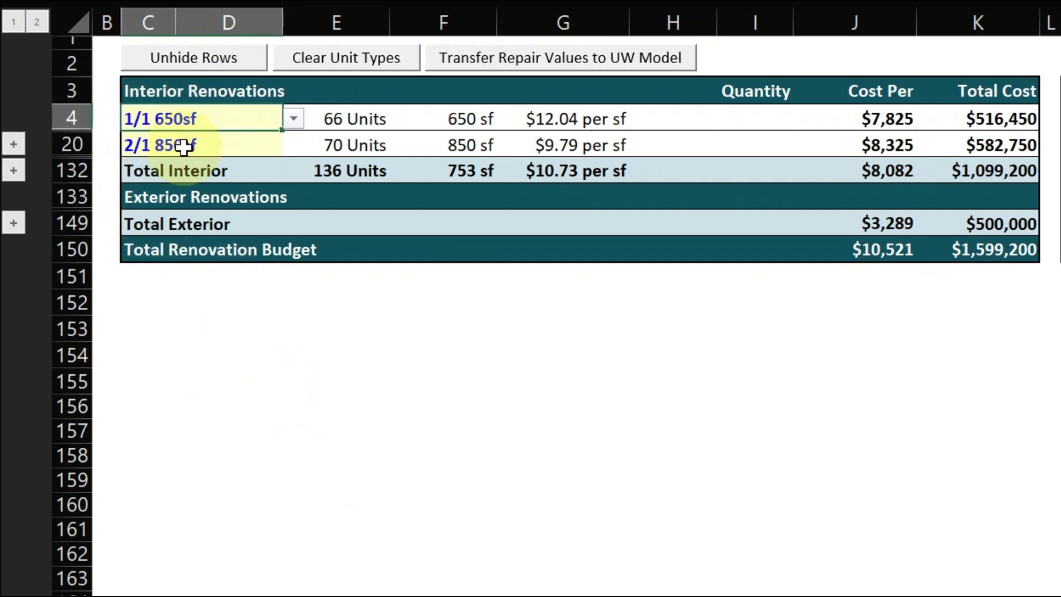
pyautogui.click(238, 143)
pyautogui.moveTo(903, 118); pyautogui.dragTo(900, 144)
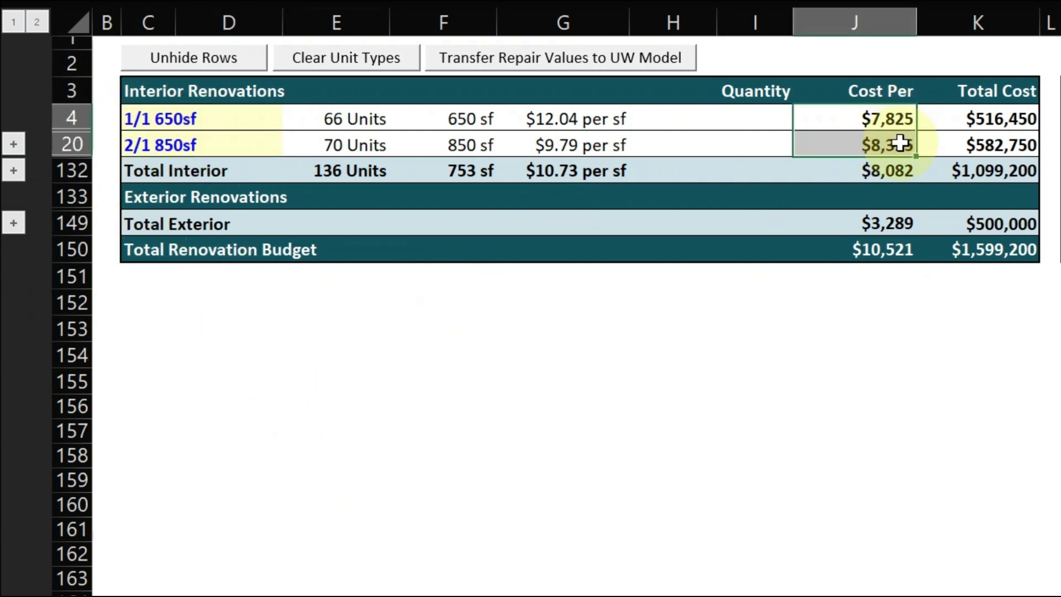
pyautogui.click(896, 170)
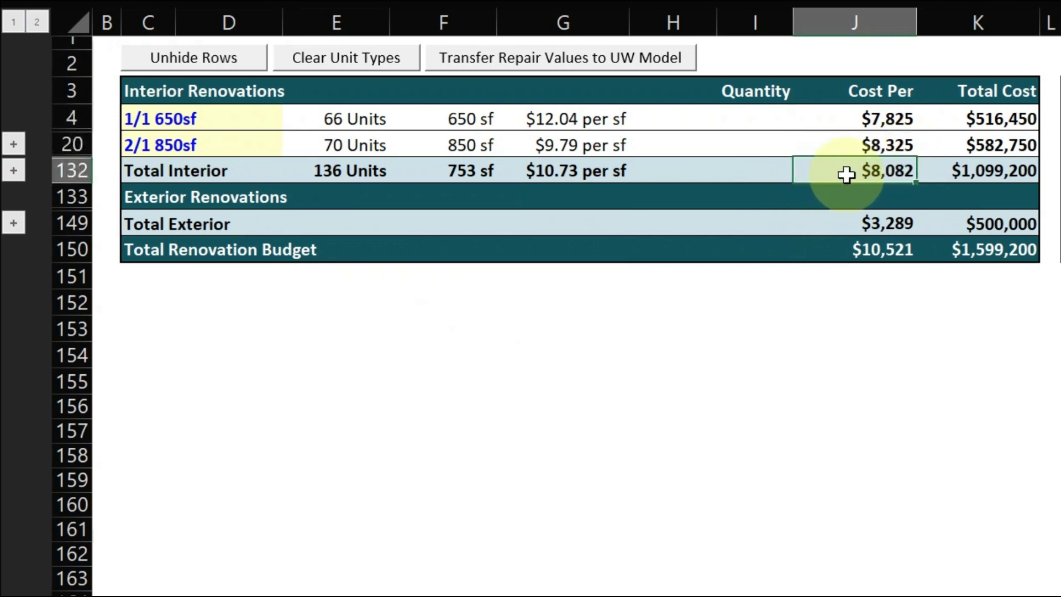
pyautogui.click(994, 170)
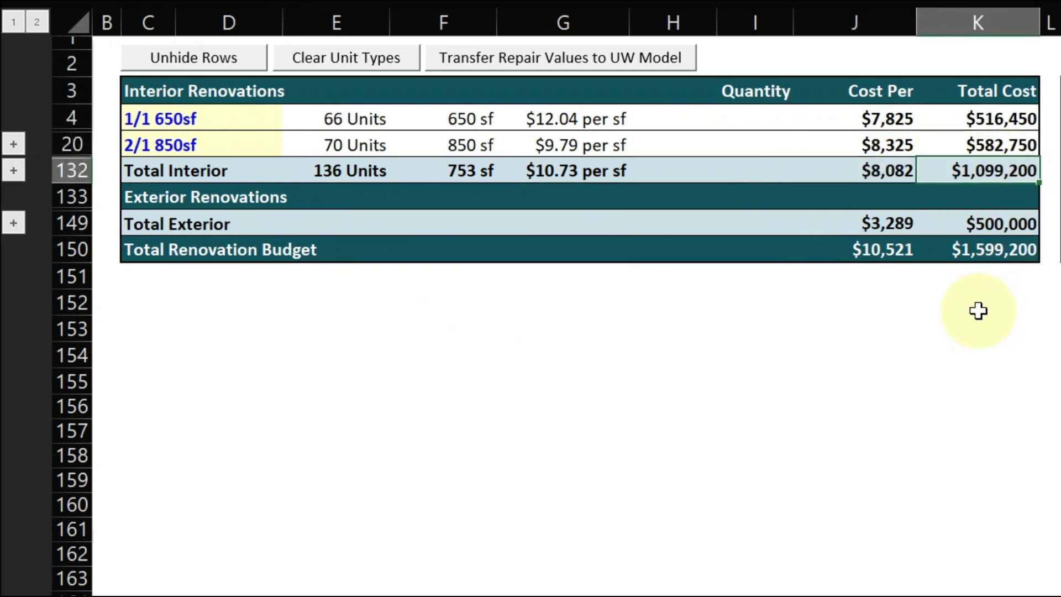
pyautogui.click(238, 224)
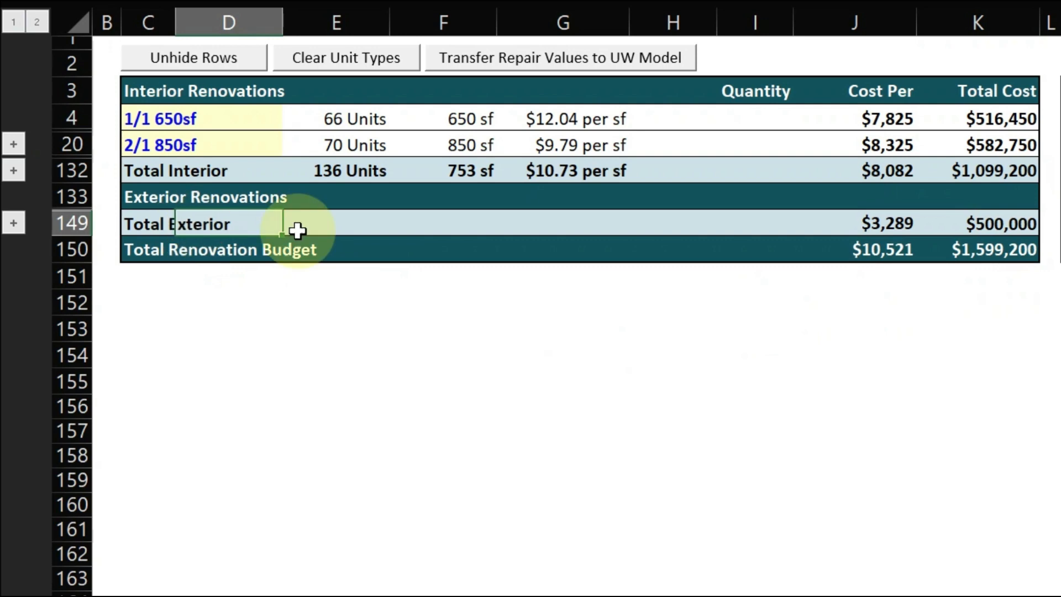
# - On the UW Model sheet, check the renovation cost per unit for 1/1 650sf and 2/1 850sf and the Exterior Reno Cost
pyautogui.click(881, 433)
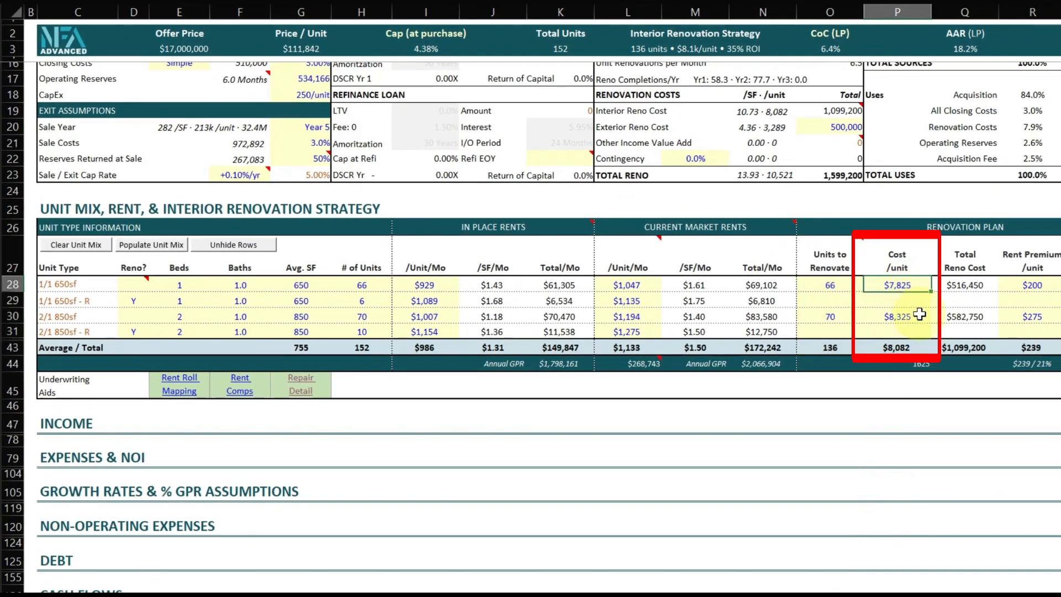
pyautogui.click(978, 336)
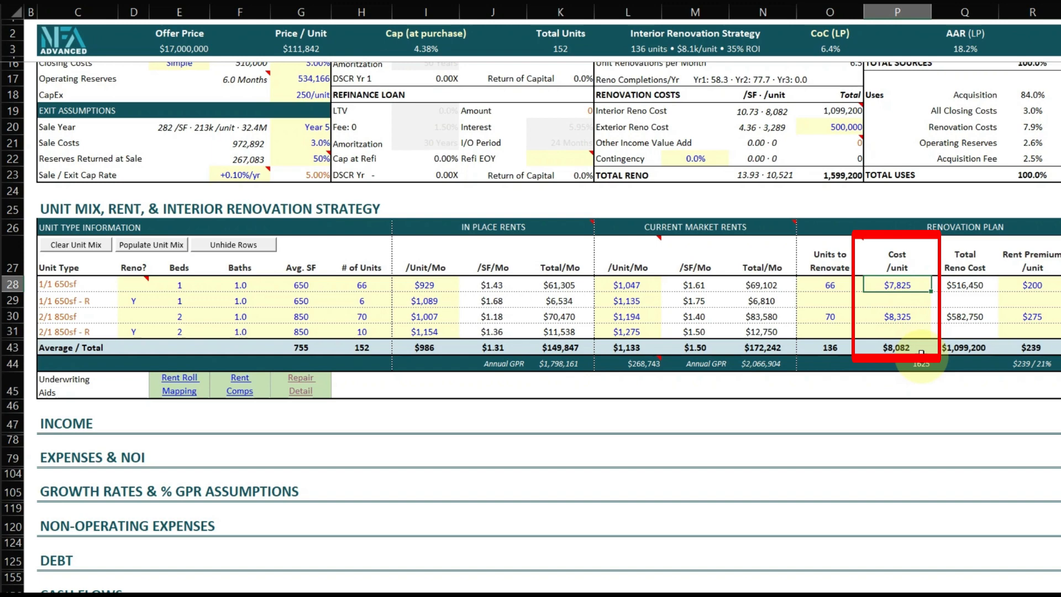
pyautogui.click(912, 316)
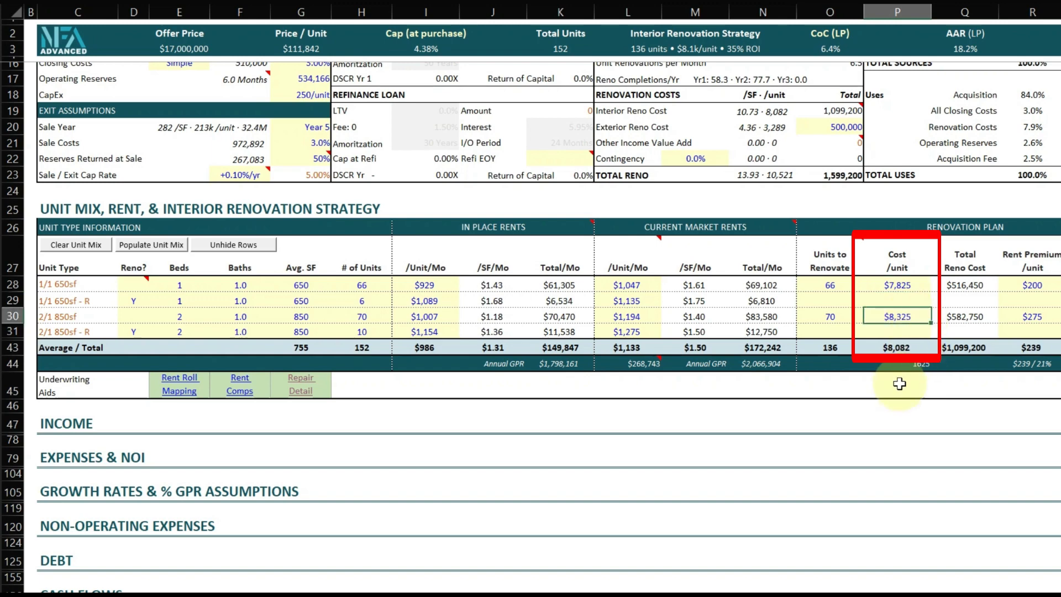
pyautogui.scroll(4, 934, 332)
pyautogui.click(845, 317)
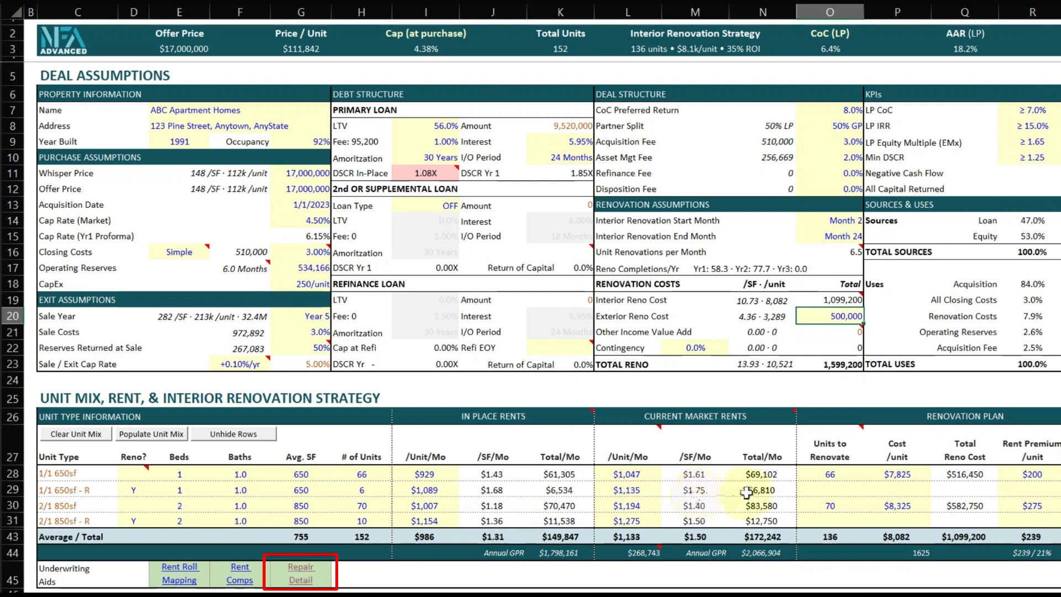
pyautogui.moveTo(887, 474); pyautogui.dragTo(896, 505)
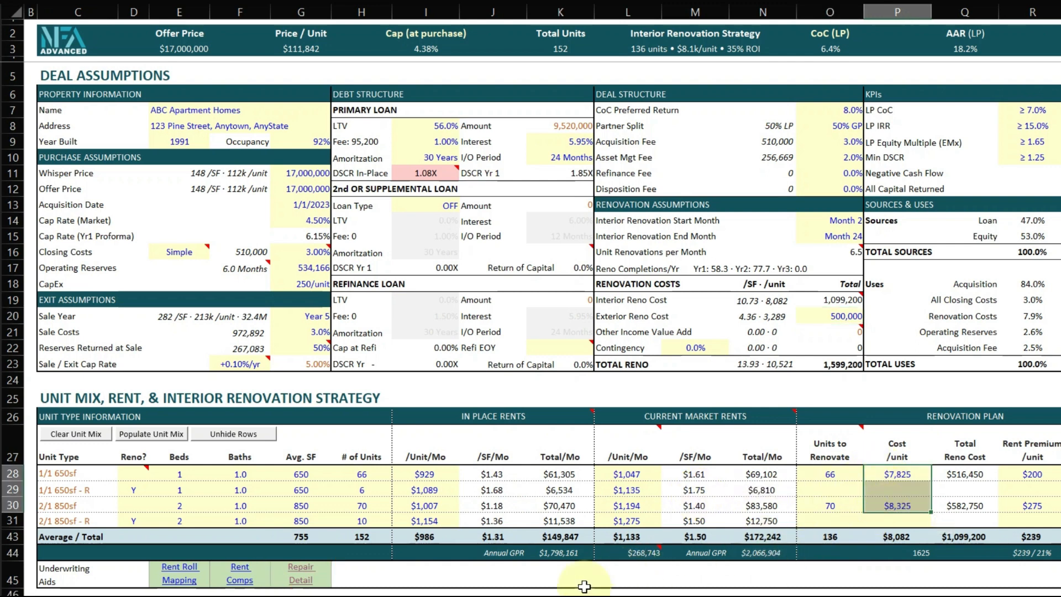